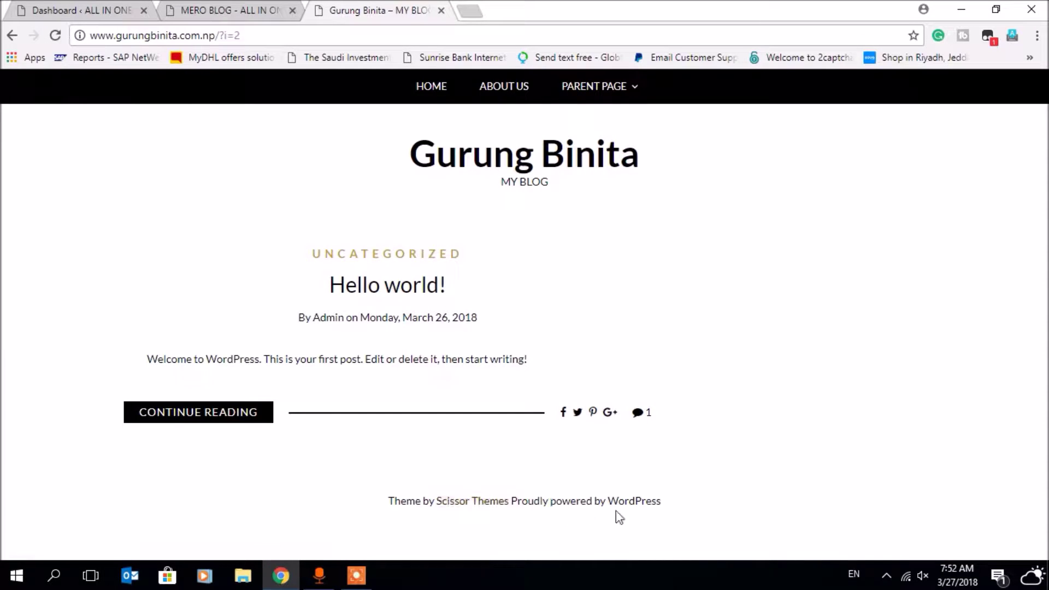
- Select the blog's footer credit line and compare it with the MERO BLOG site's footer
mouse_move(552, 502)
mouse_down()
mouse_move(662, 503)
mouse_move(555, 509)
mouse_up()
drag(407, 501, 629, 501)
drag(391, 502, 651, 510)
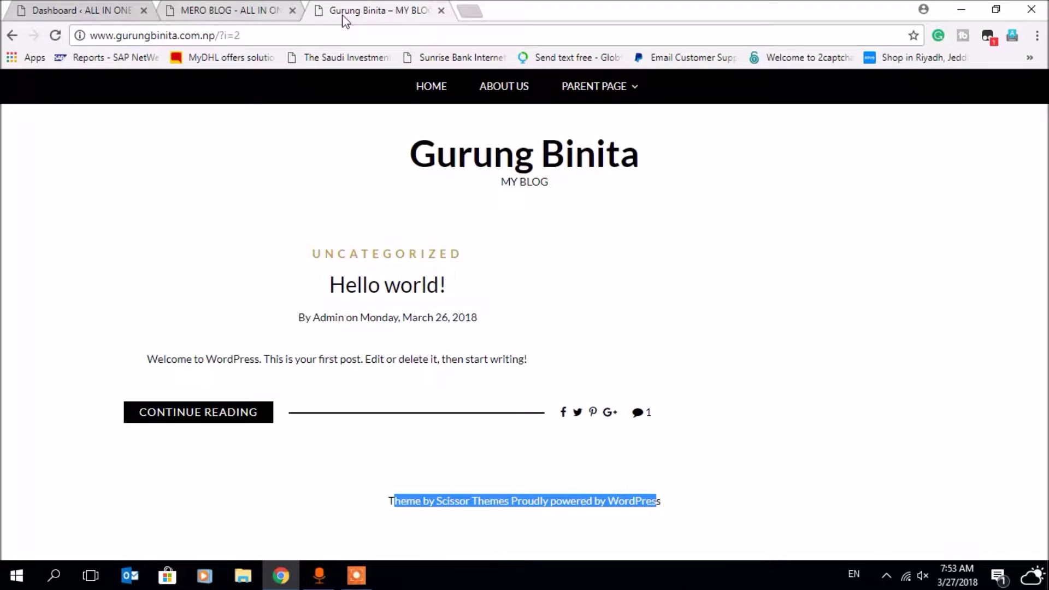
click(208, 11)
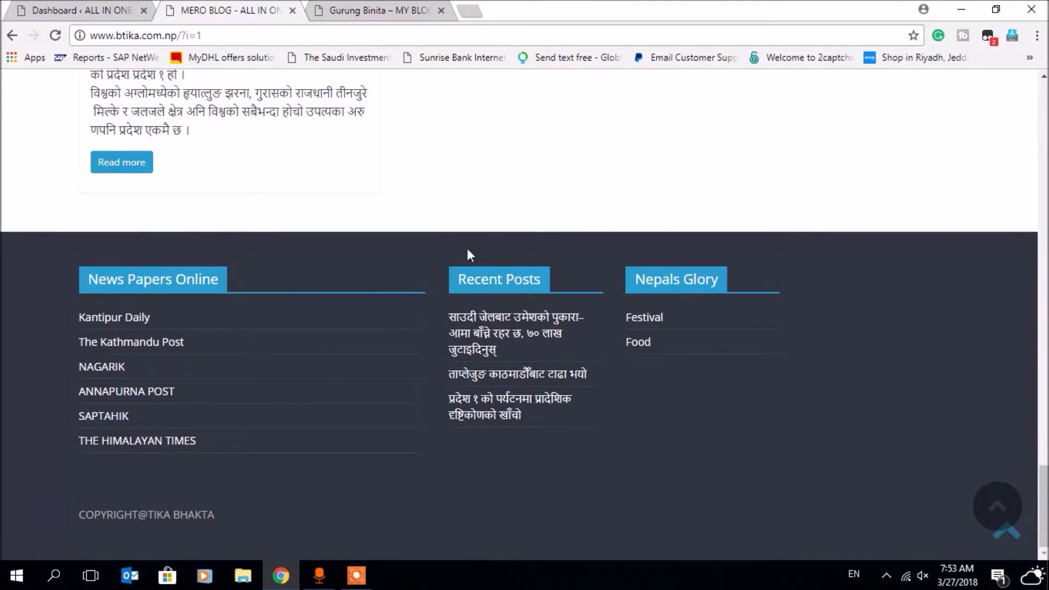
scroll(467, 249, up, 15)
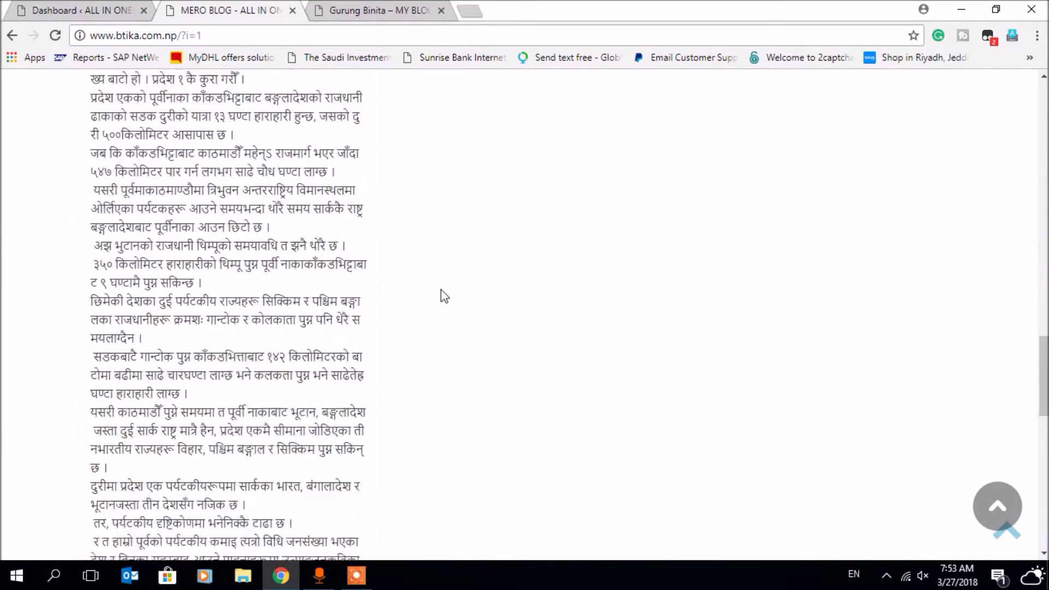
scroll(444, 295, down, 15)
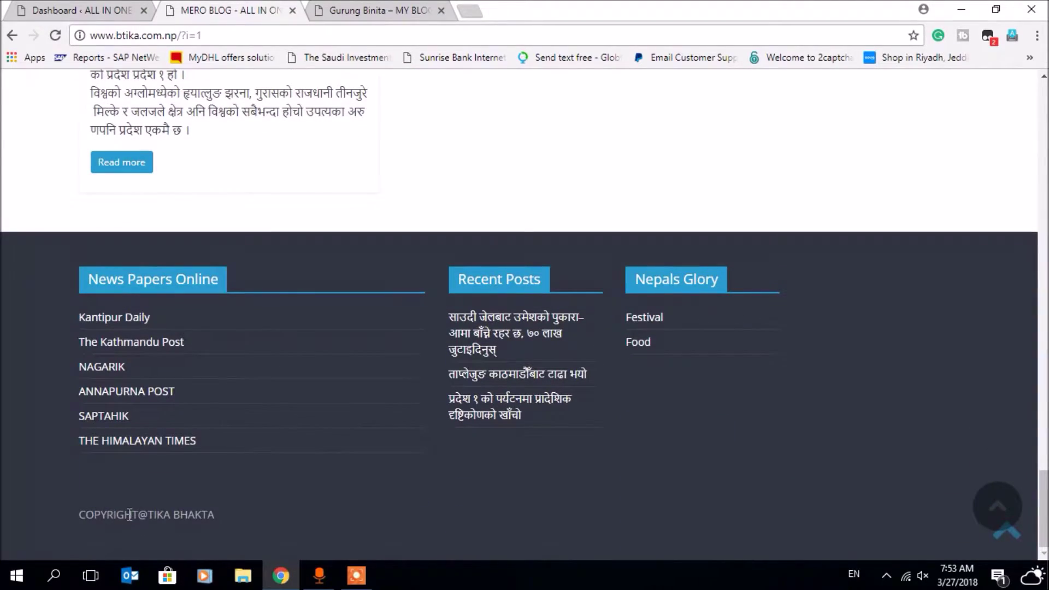
click(383, 15)
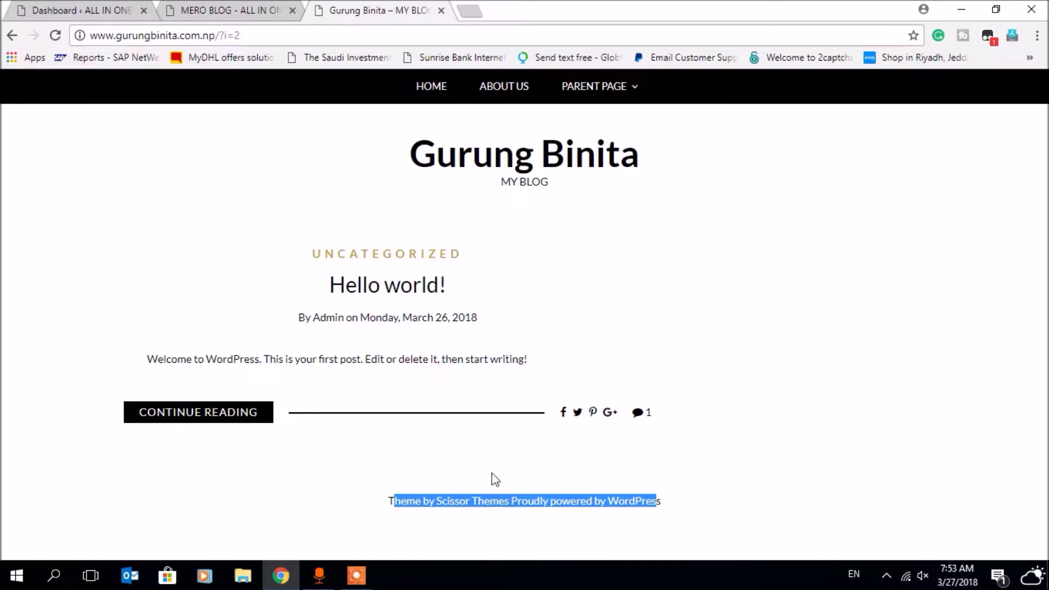
- Open the blog's /wp-admin address in a new tab
click(471, 9)
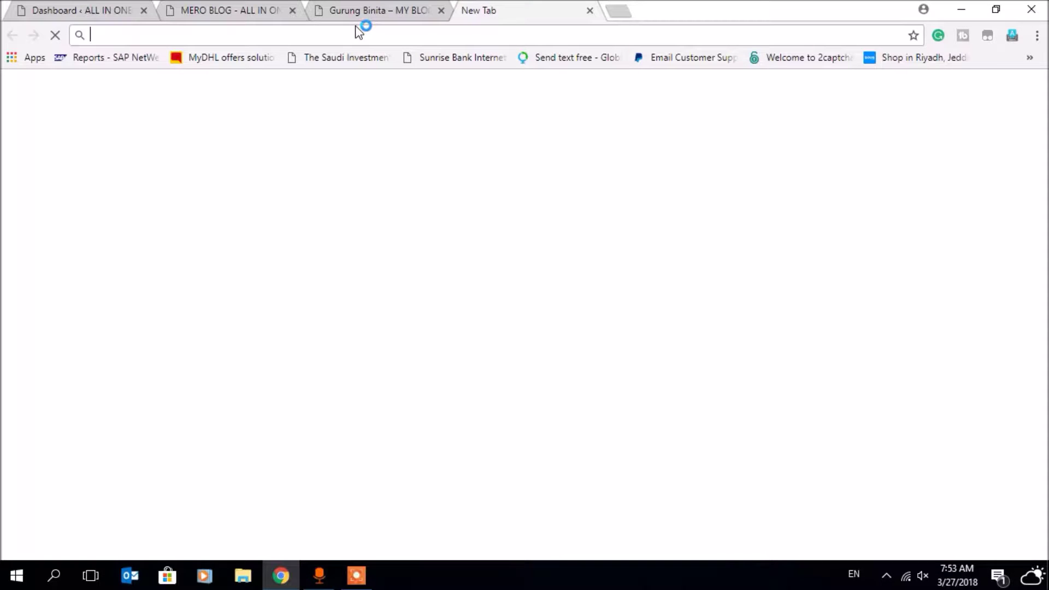
text(gut)
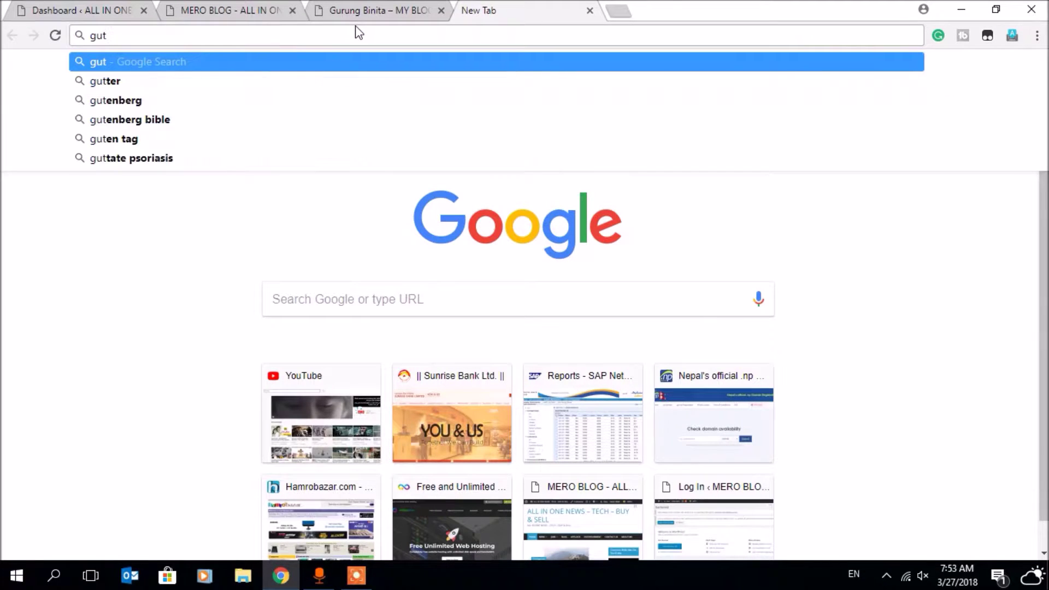
key(BackSpace)
text(rungbinita)
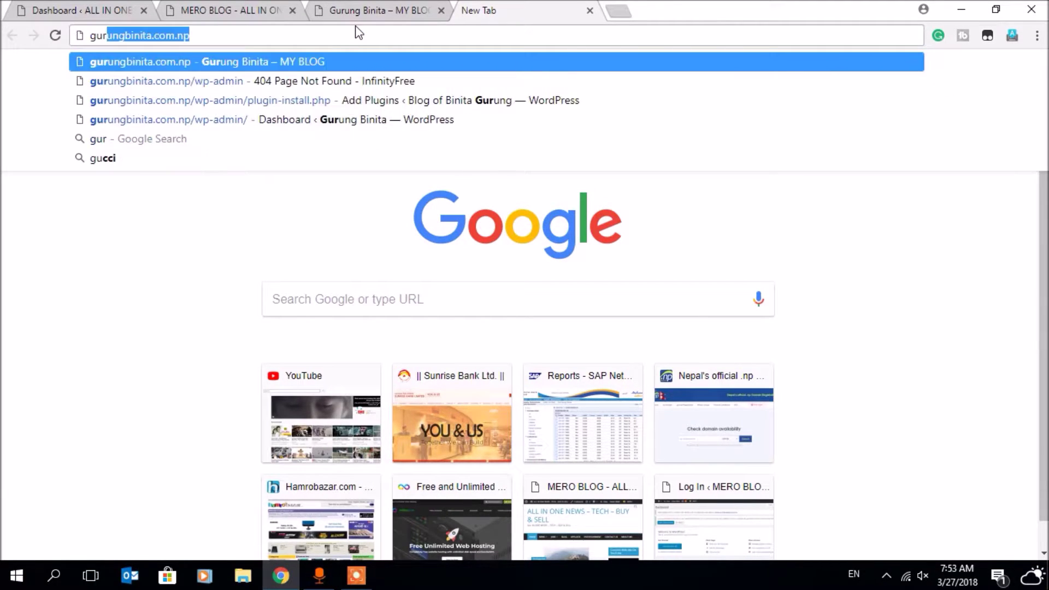
key(Right)
text(/wp)
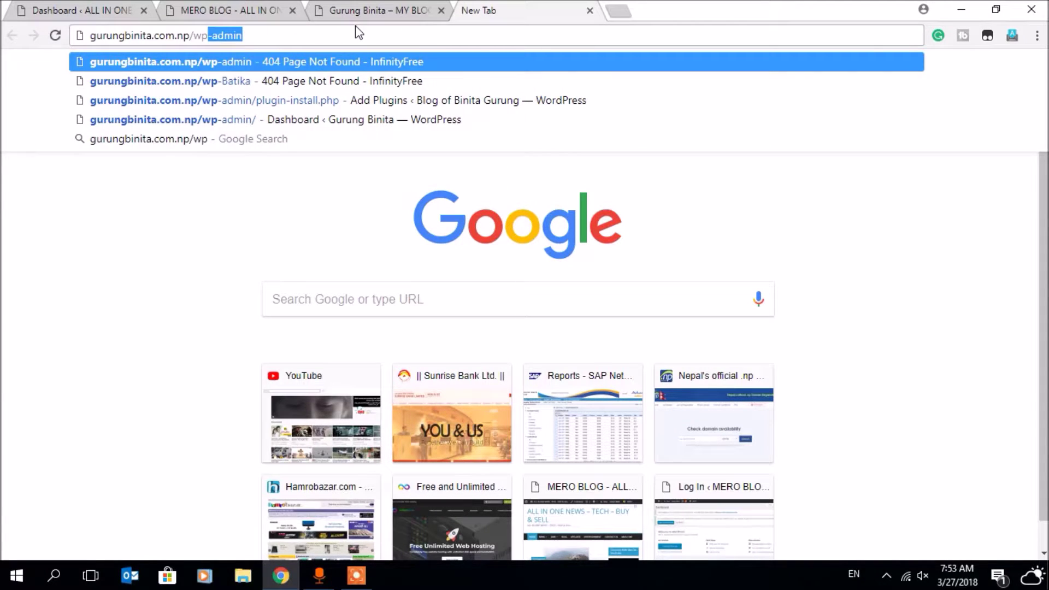
key(Return)
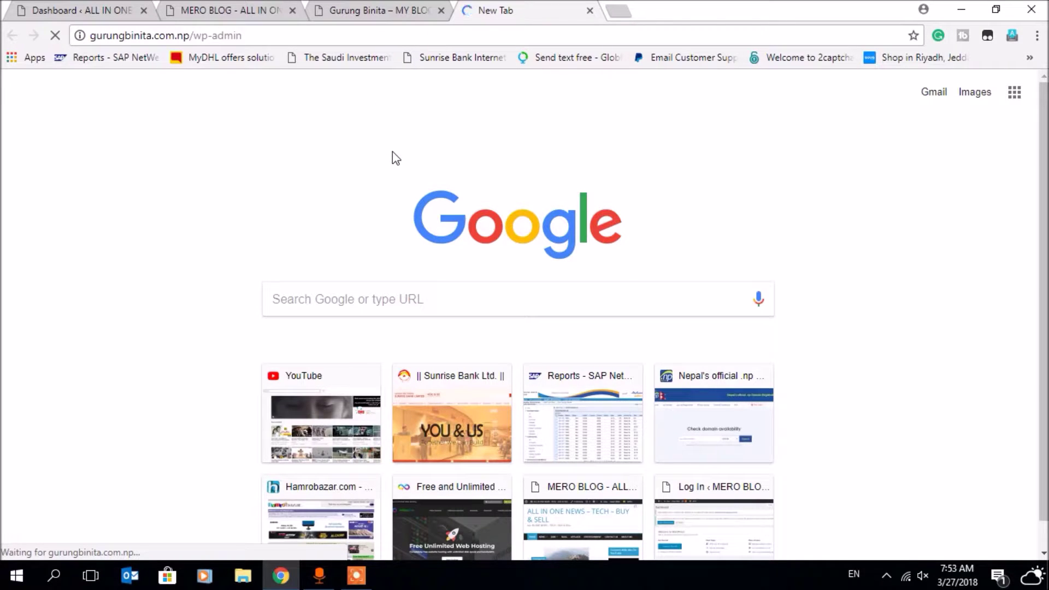
- Recheck both blogs' footers, then return to the loading admin page
click(397, 13)
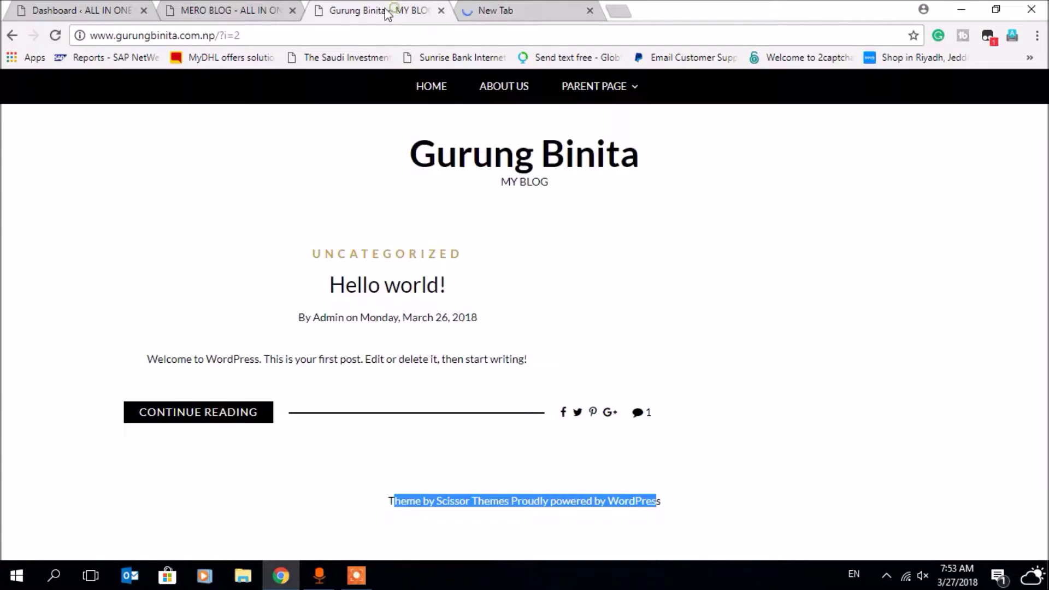
click(258, 10)
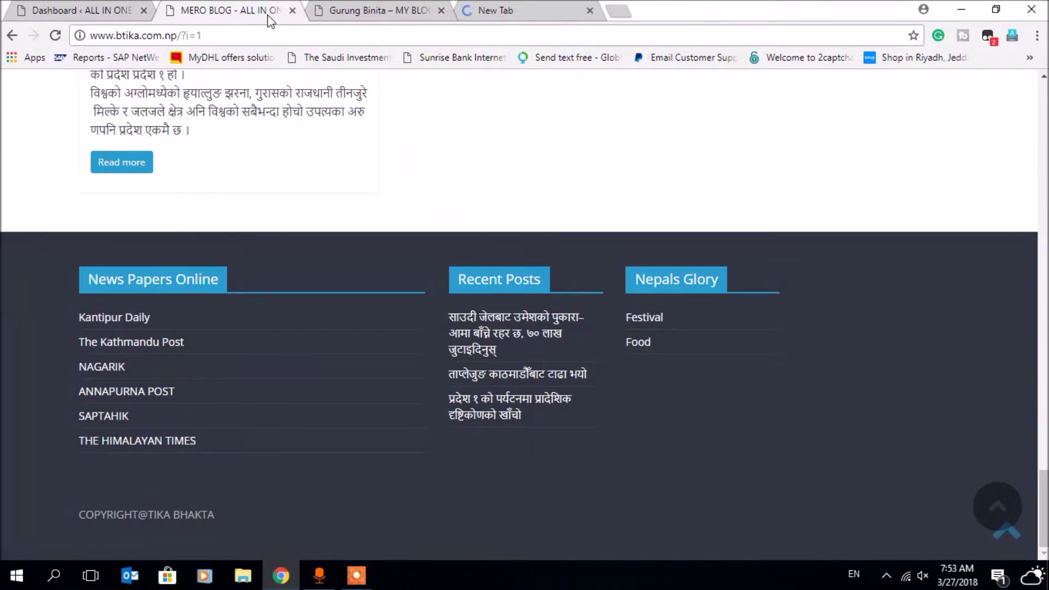
click(401, 13)
click(530, 19)
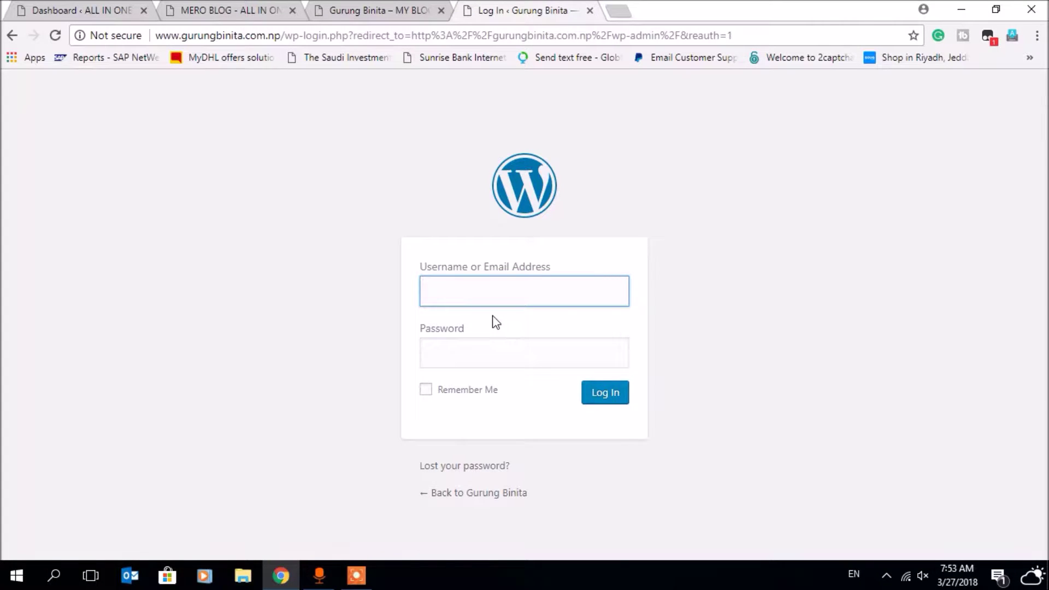
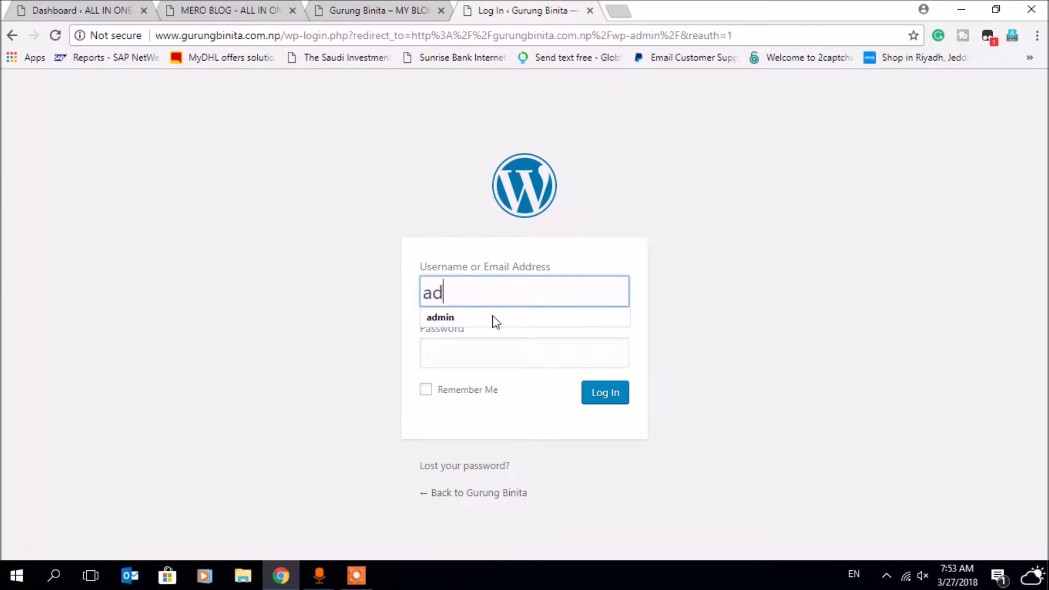
- Log in with the admin username and the account password
key(Tab)
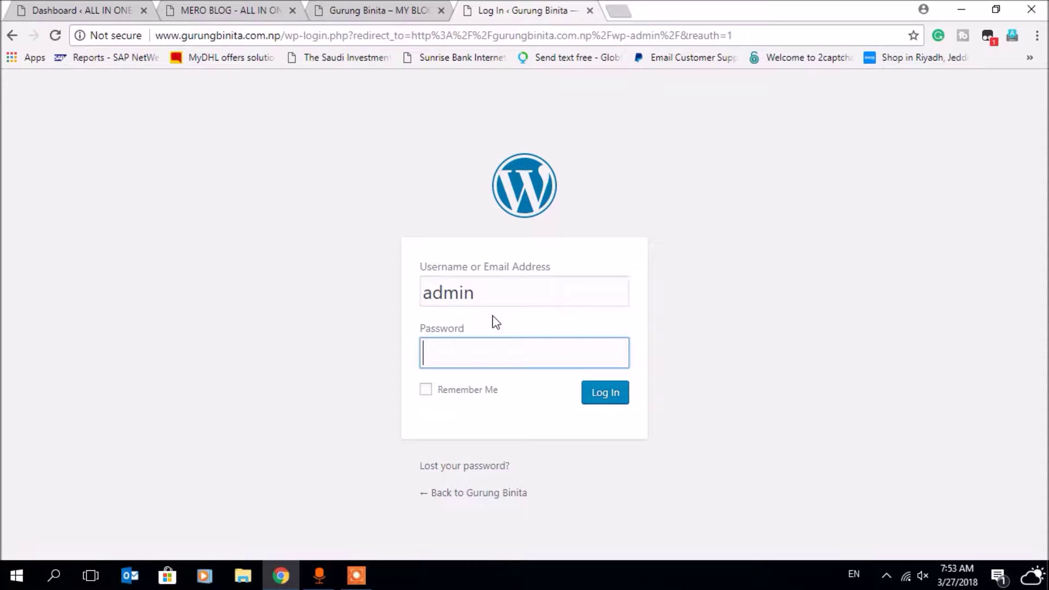
key(Return)
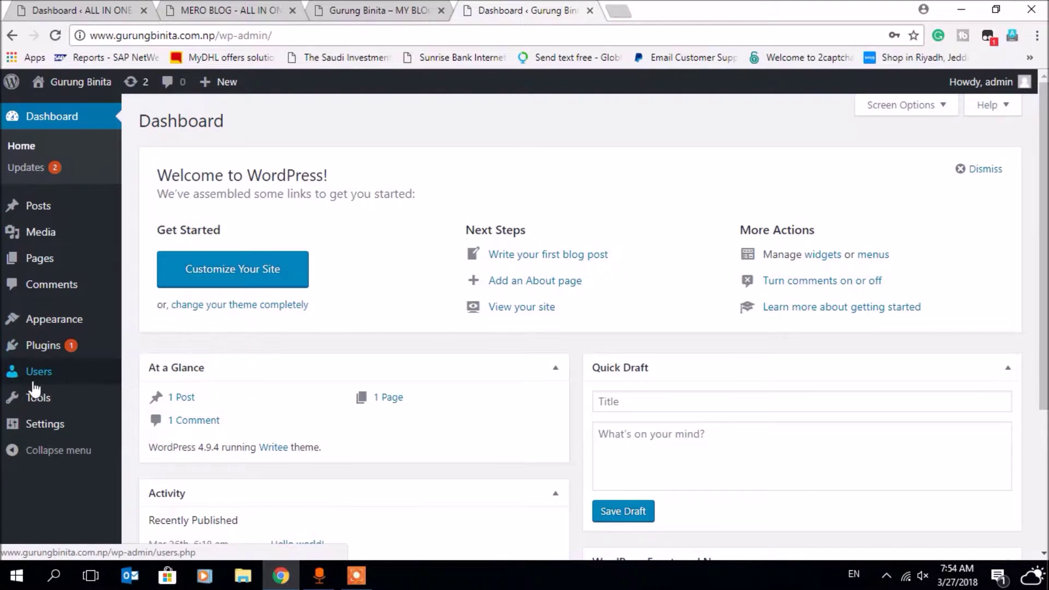
- Go to Plugins > Installed Plugins, then to Add New
mouse_move(11, 346)
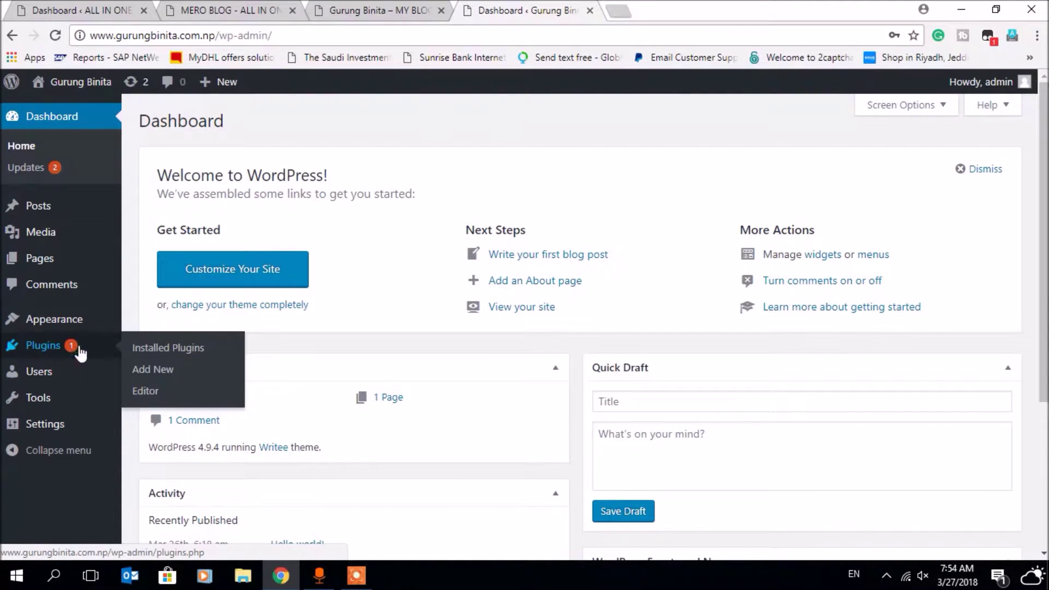
click(174, 350)
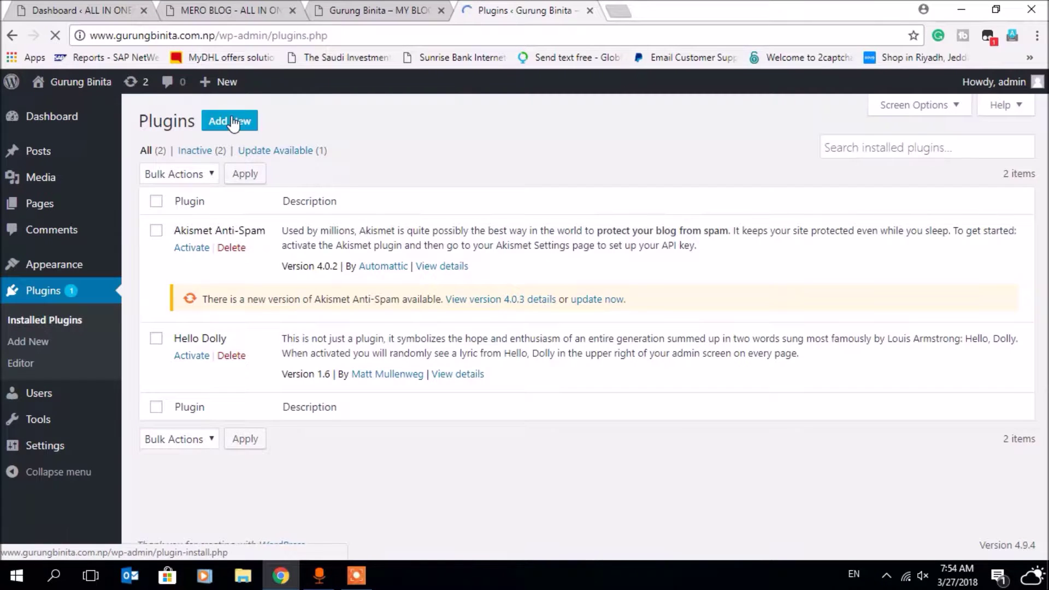
click(229, 121)
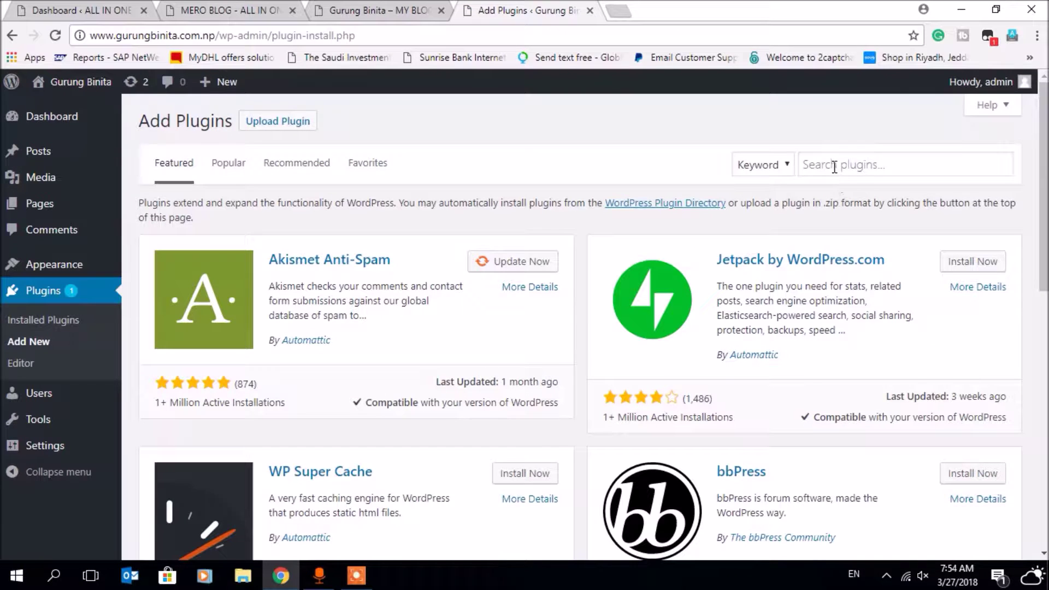
- Search 'real-time find and replace', then install and activate the Real-Time Find and Replace plugin
click(835, 167)
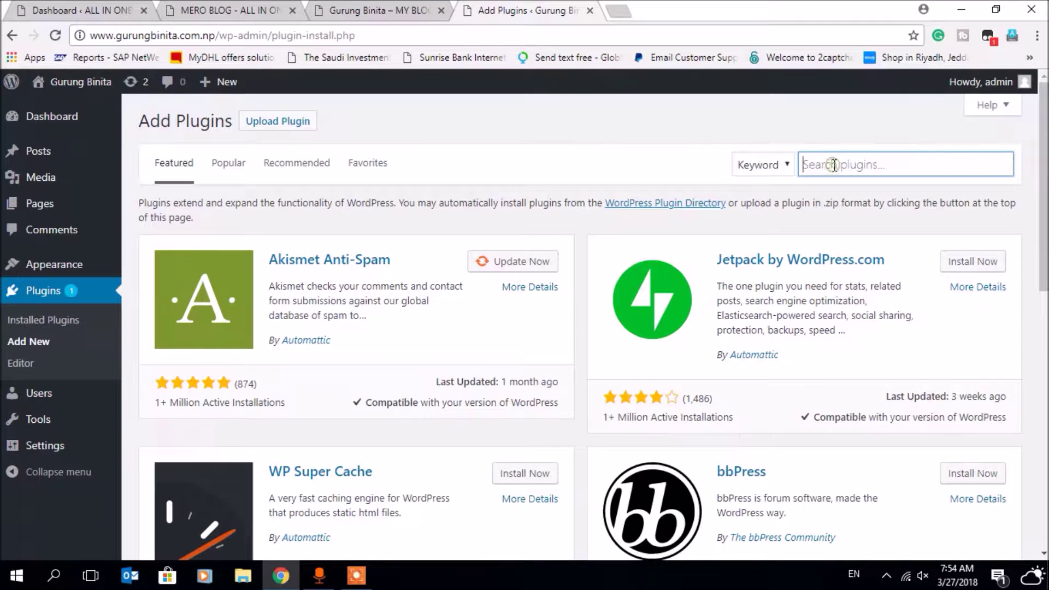
text(real-tim)
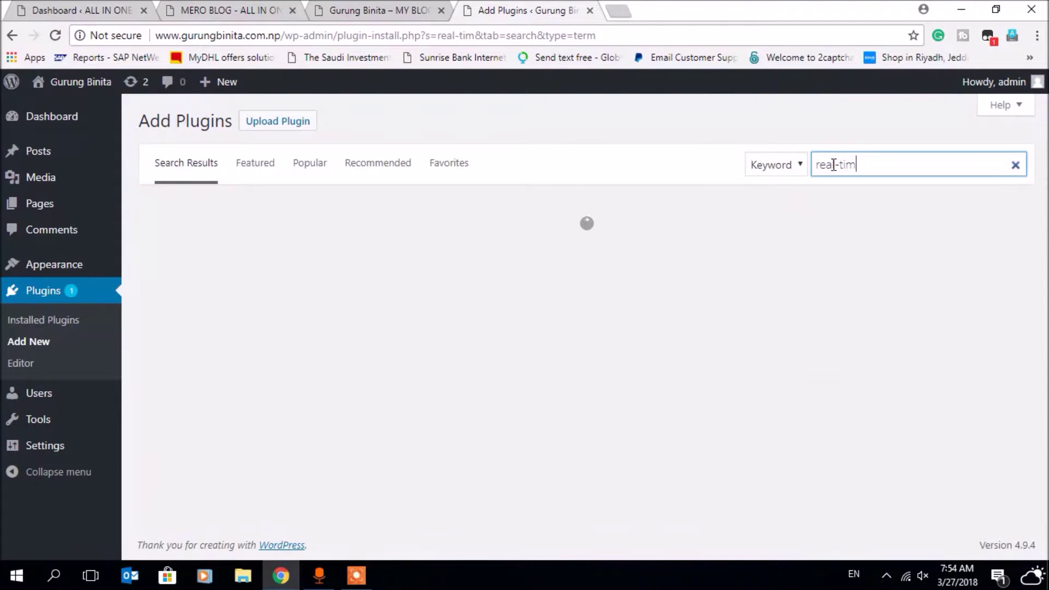
text(e find a)
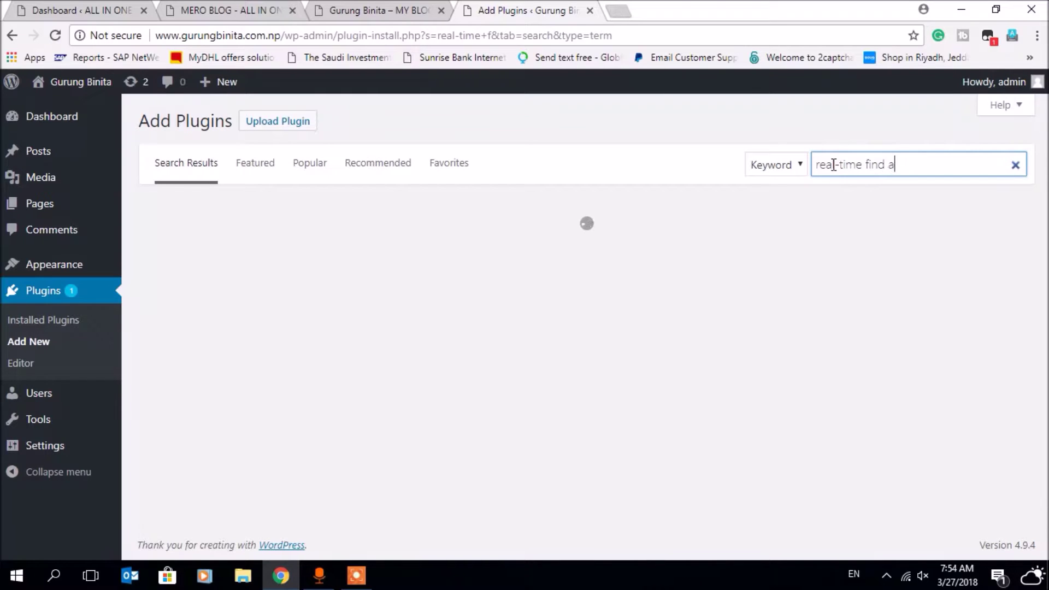
text(nd replace)
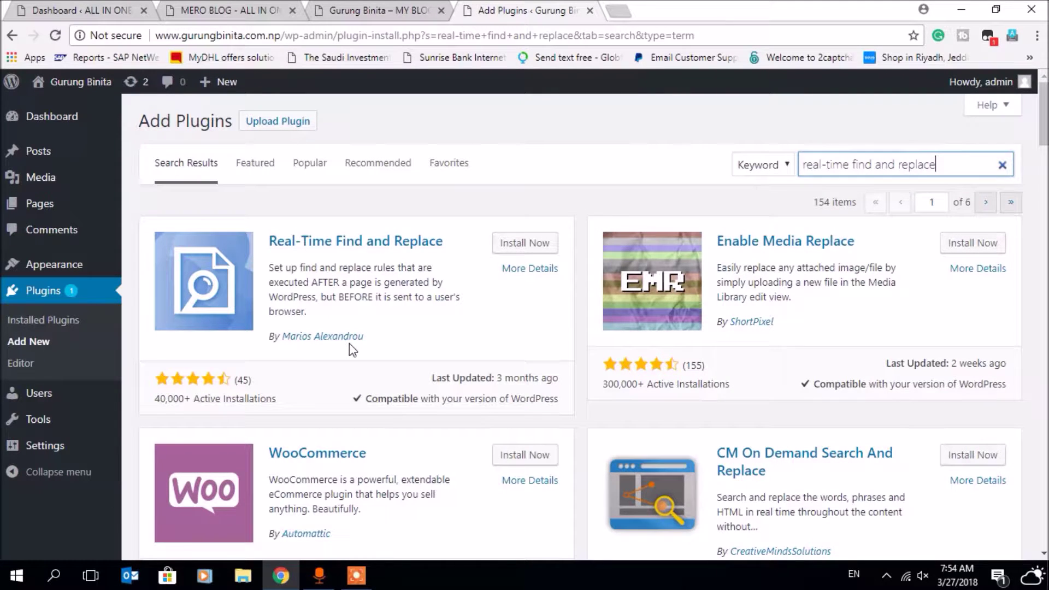
click(528, 244)
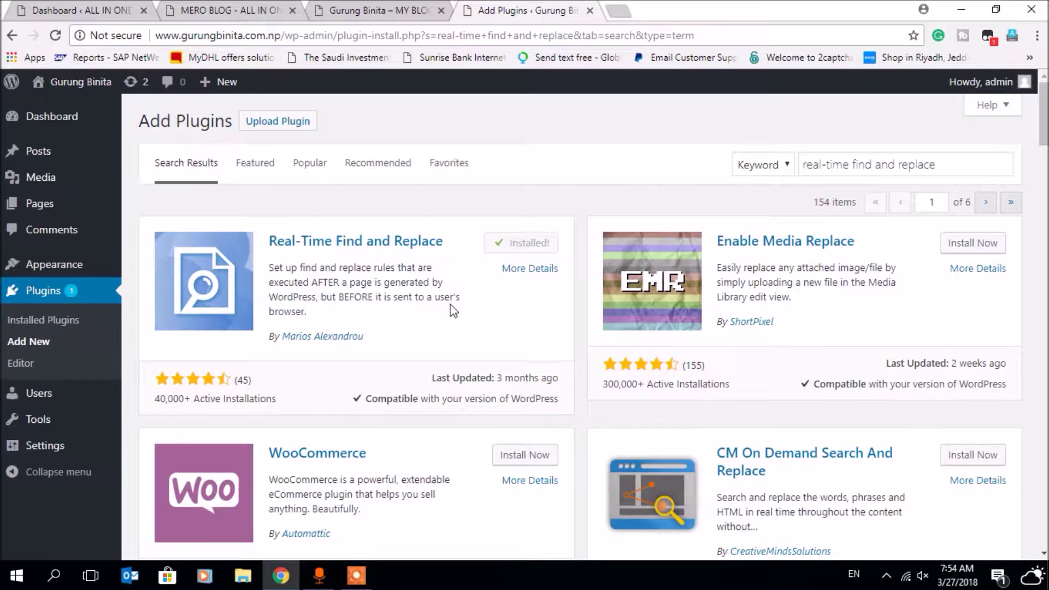
click(522, 249)
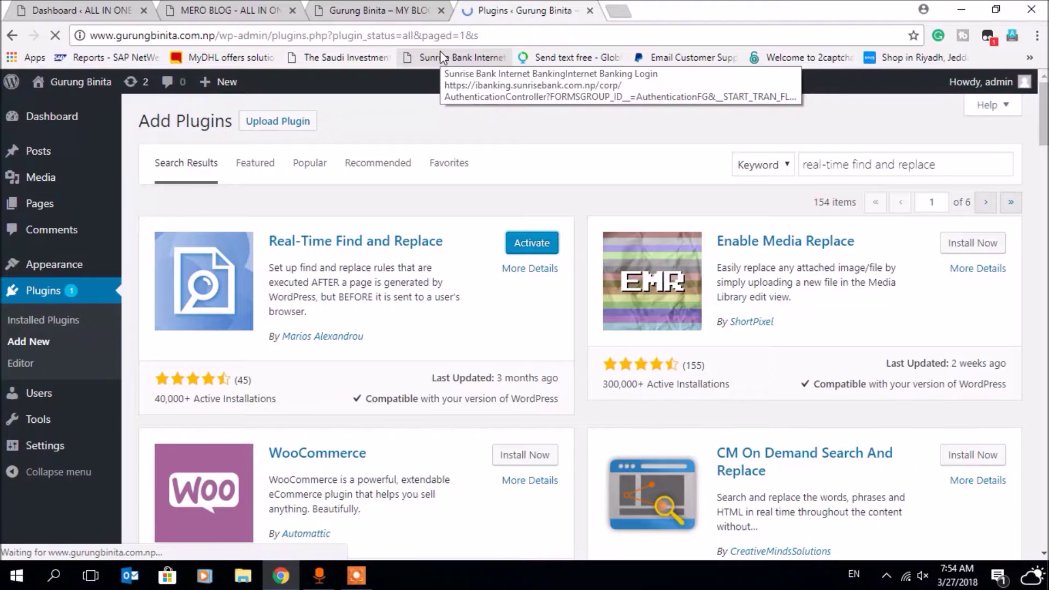
- Remove '/?i=2' from the blog's URL to load its home page
click(387, 11)
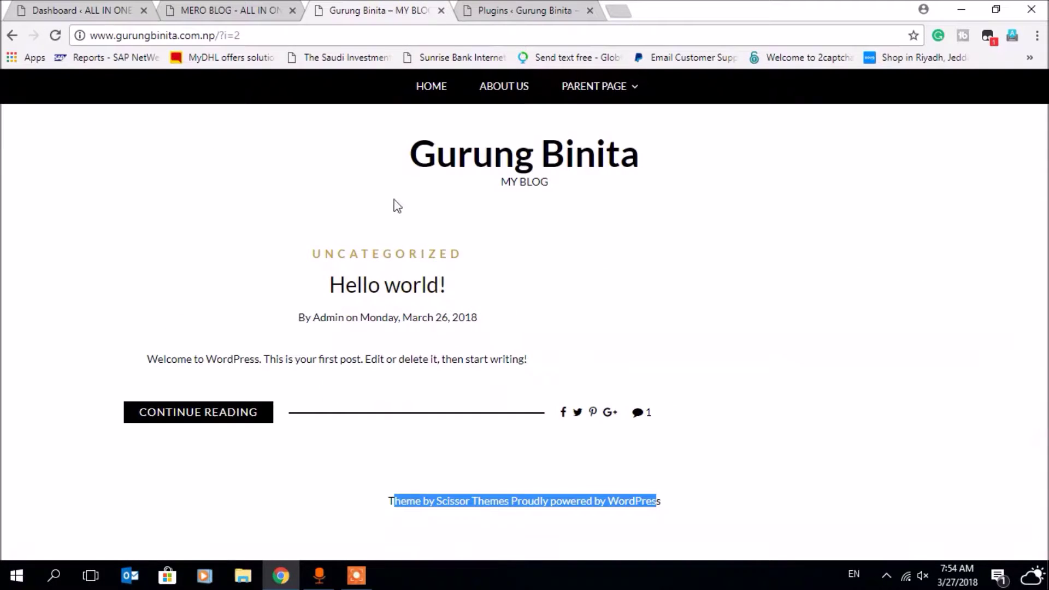
click(268, 39)
click(213, 36)
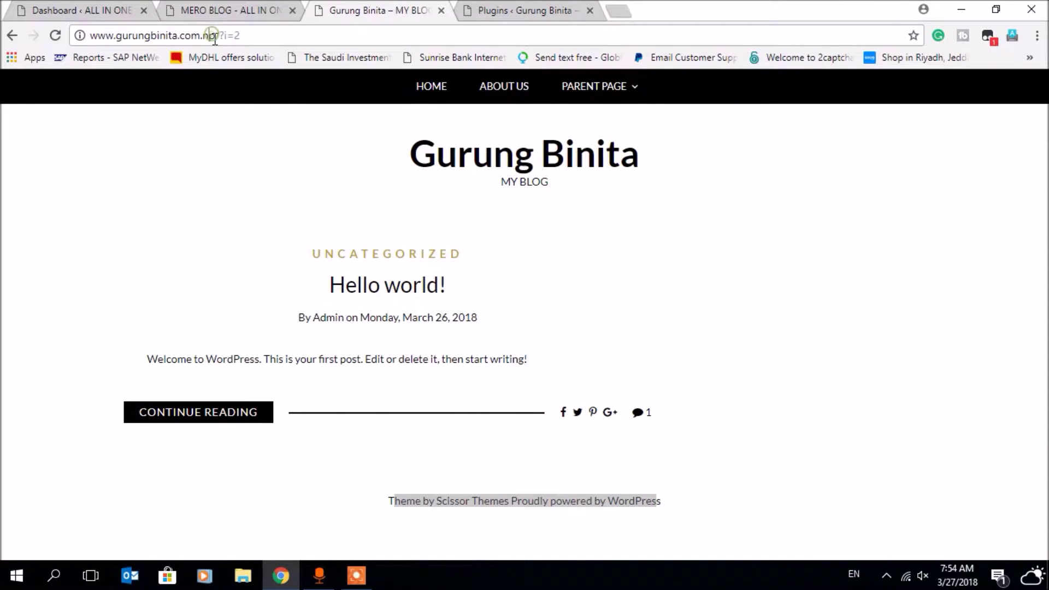
drag(215, 35, 290, 38)
key(BackSpace)
key(Return)
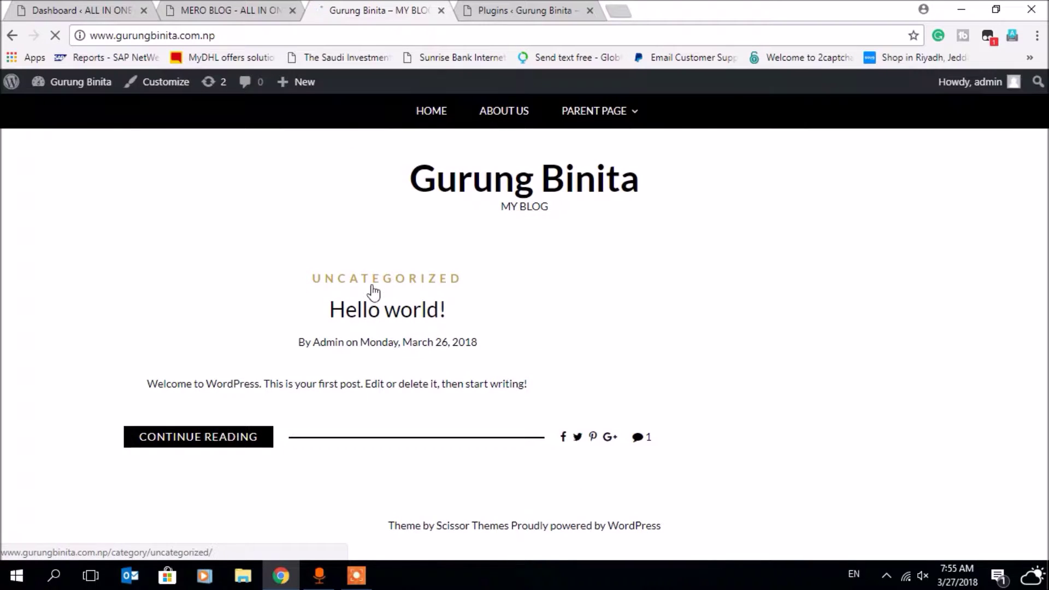
- Check the Tools menu in the admin tab, then select the blog's footer credit text
click(518, 11)
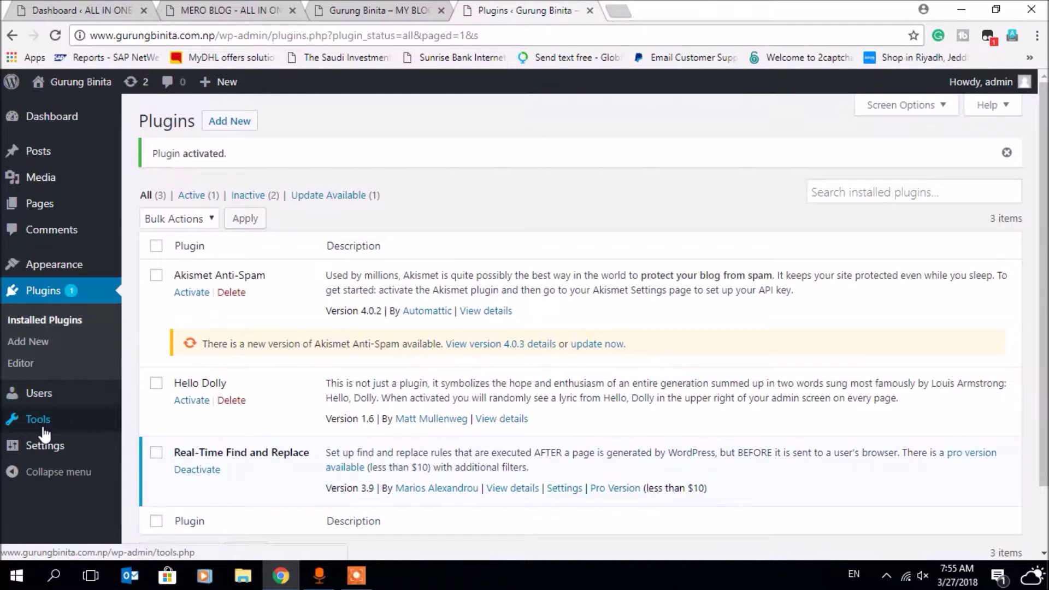
mouse_move(45, 422)
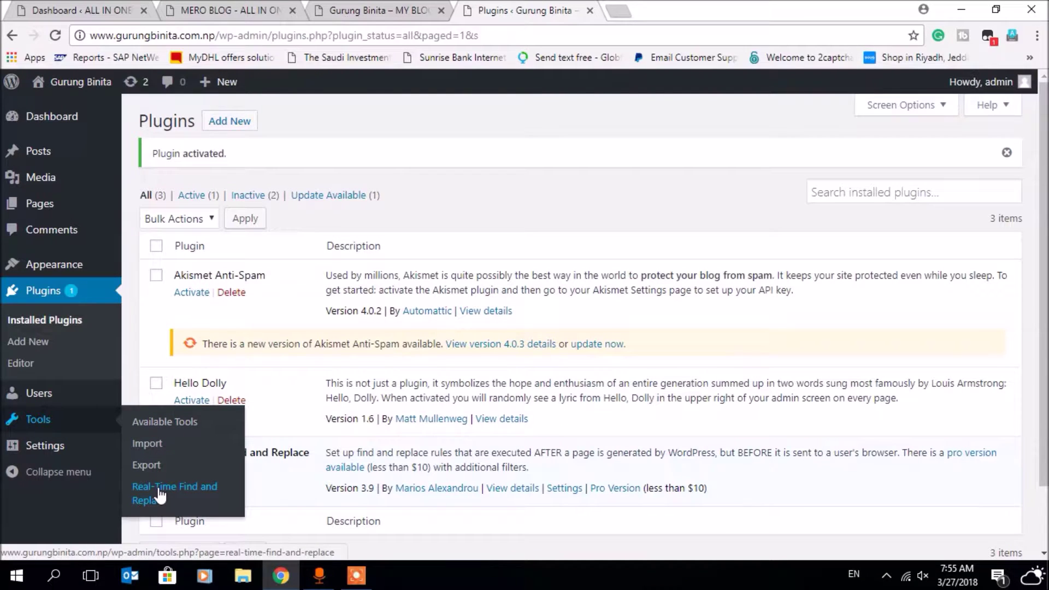
click(394, 11)
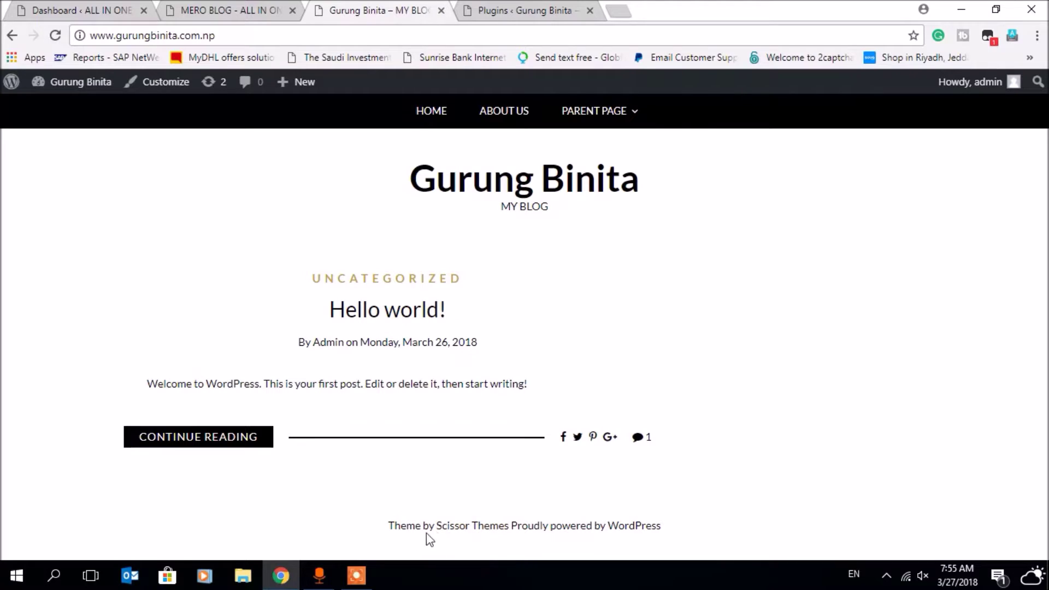
drag(387, 526, 681, 522)
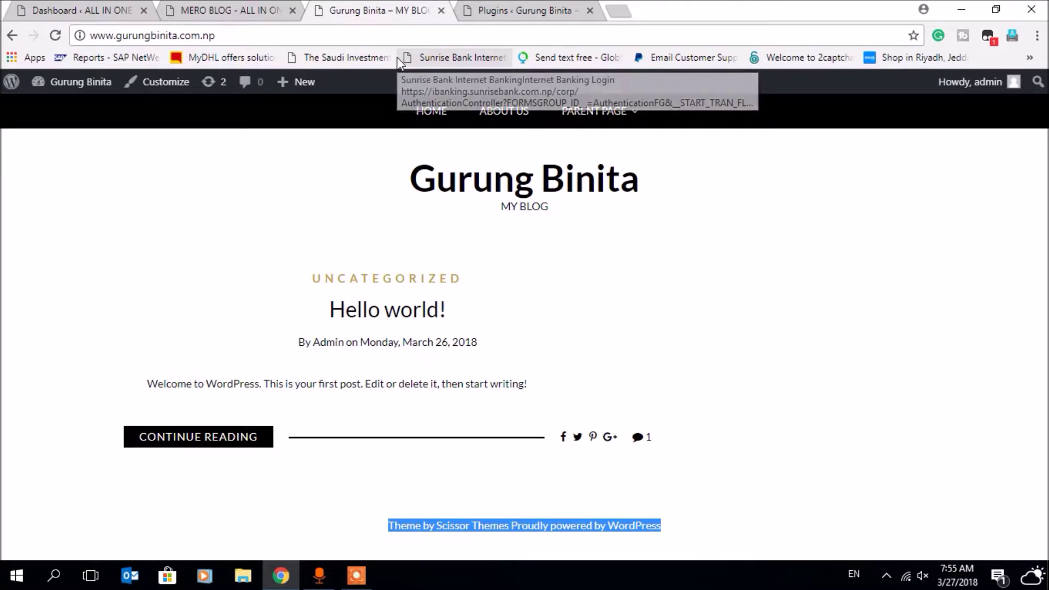
click(357, 576)
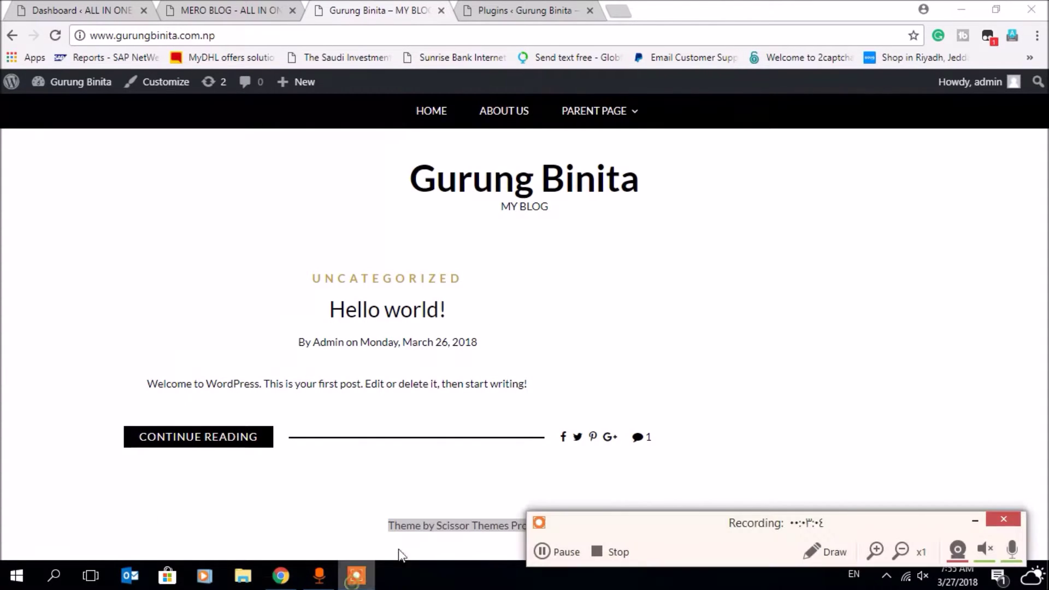
click(592, 556)
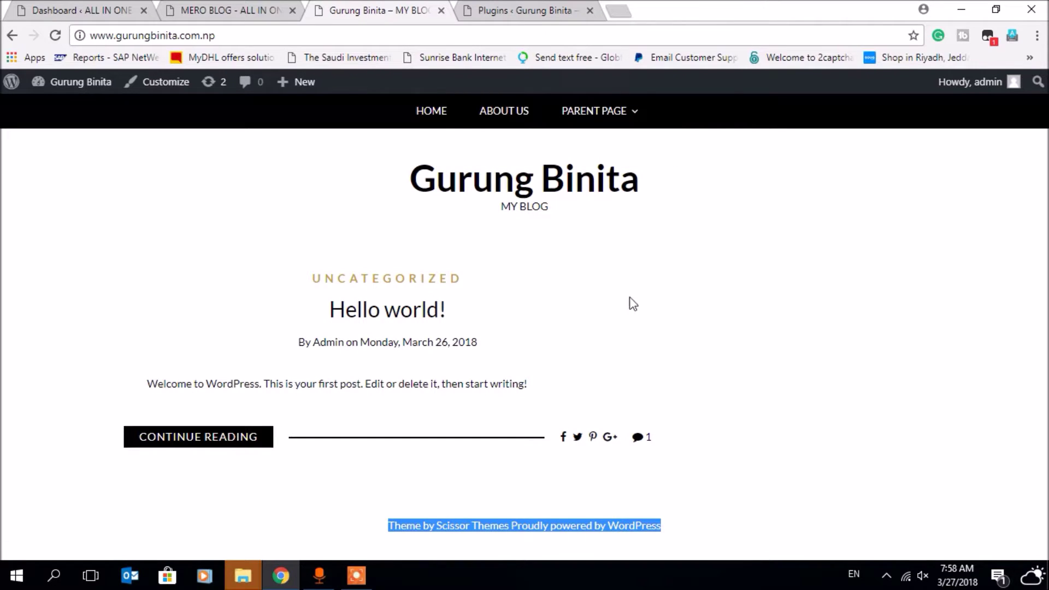
- Open the blog page's HTML source and start a find in it
right_click(670, 264)
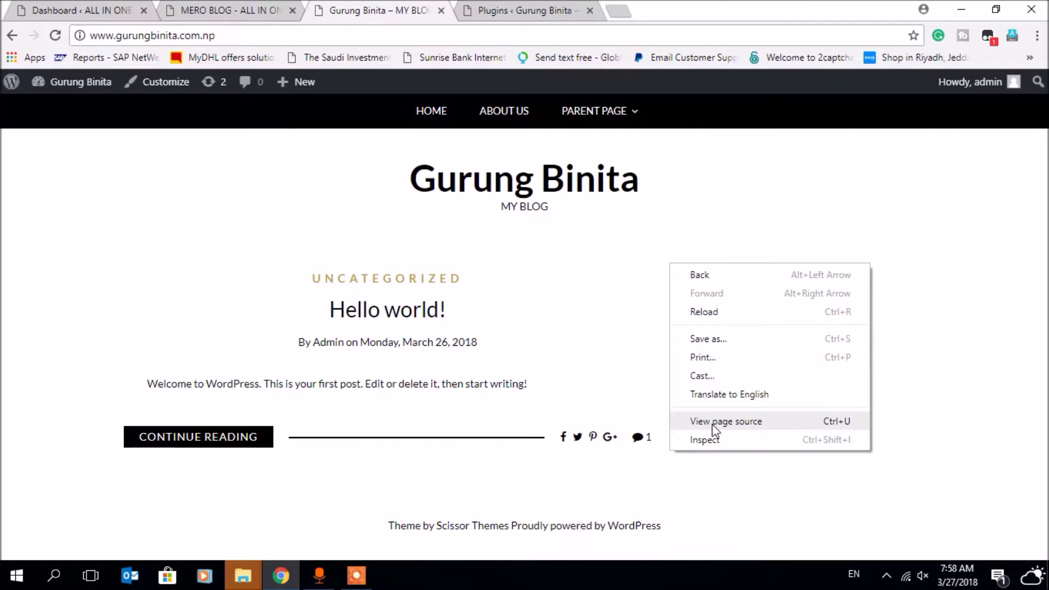
click(713, 424)
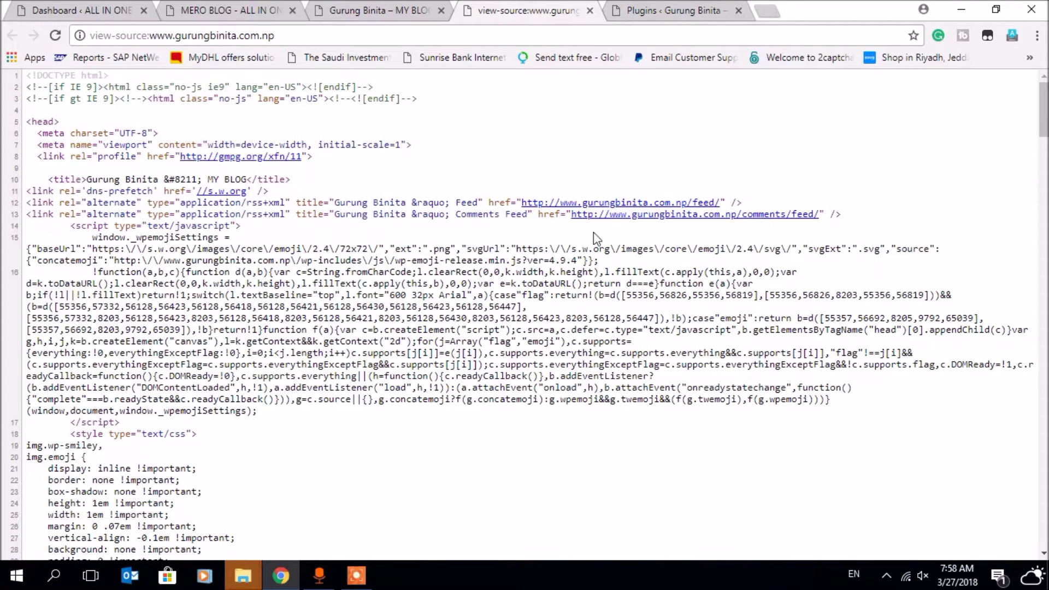
key(ctrl+f)
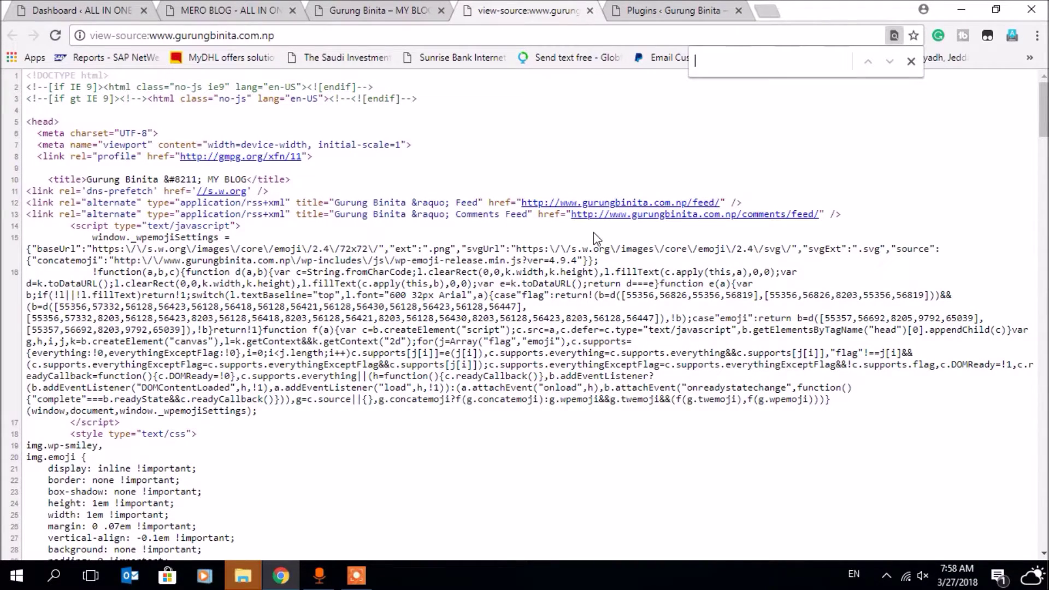
click(700, 10)
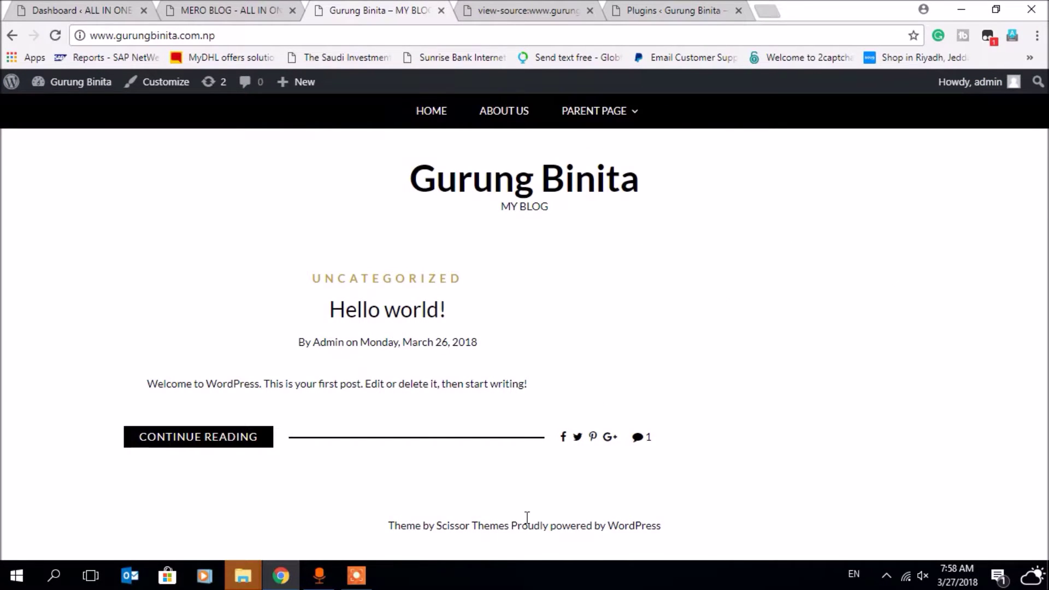
click(680, 7)
click(525, 11)
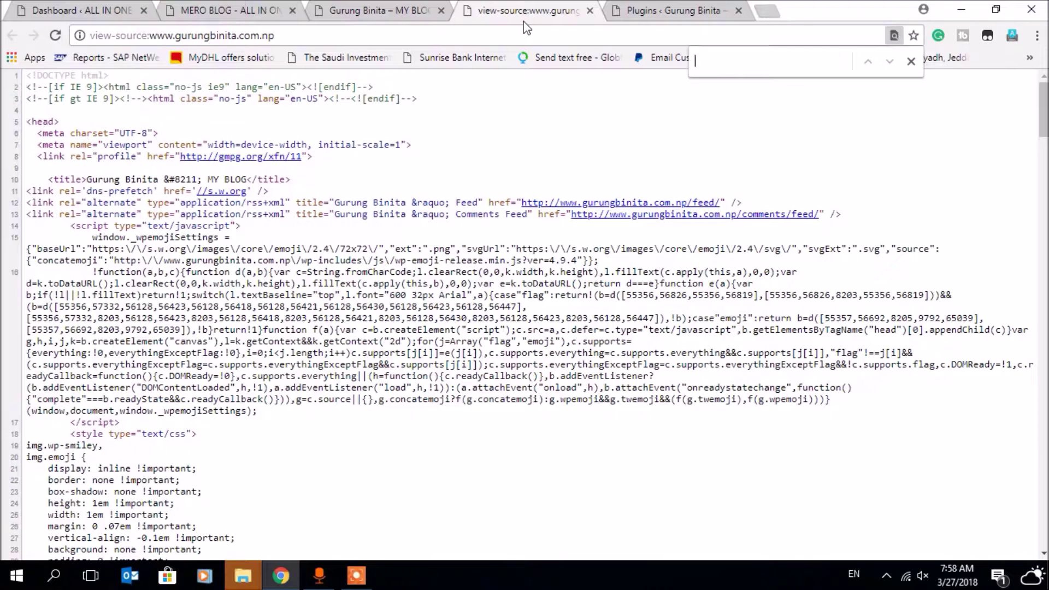
- Search the source for 'proudl' to locate the footer credit markup
text(p)
click(660, 8)
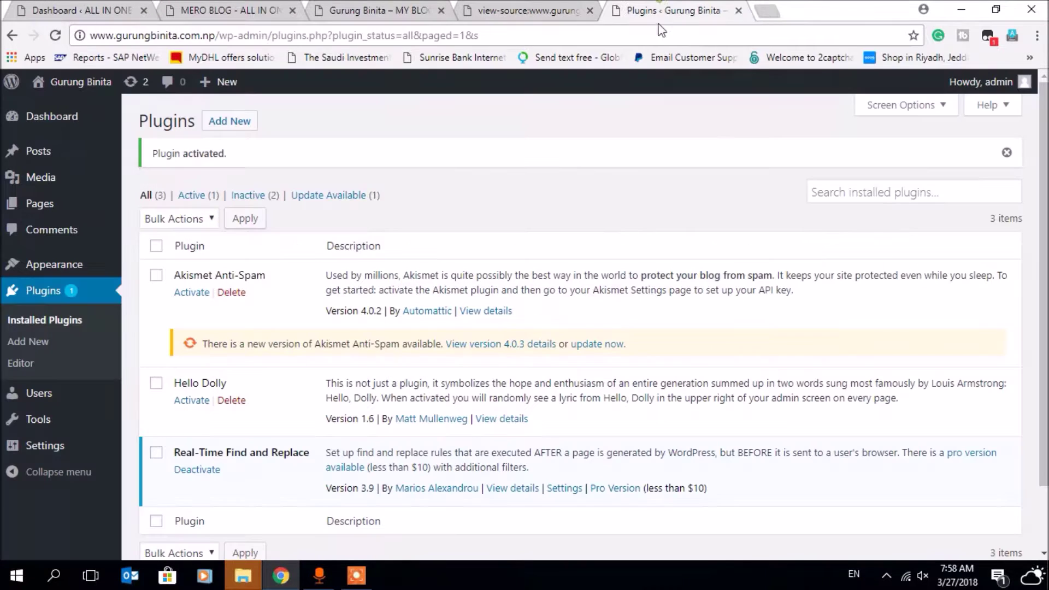
drag(383, 9, 495, 31)
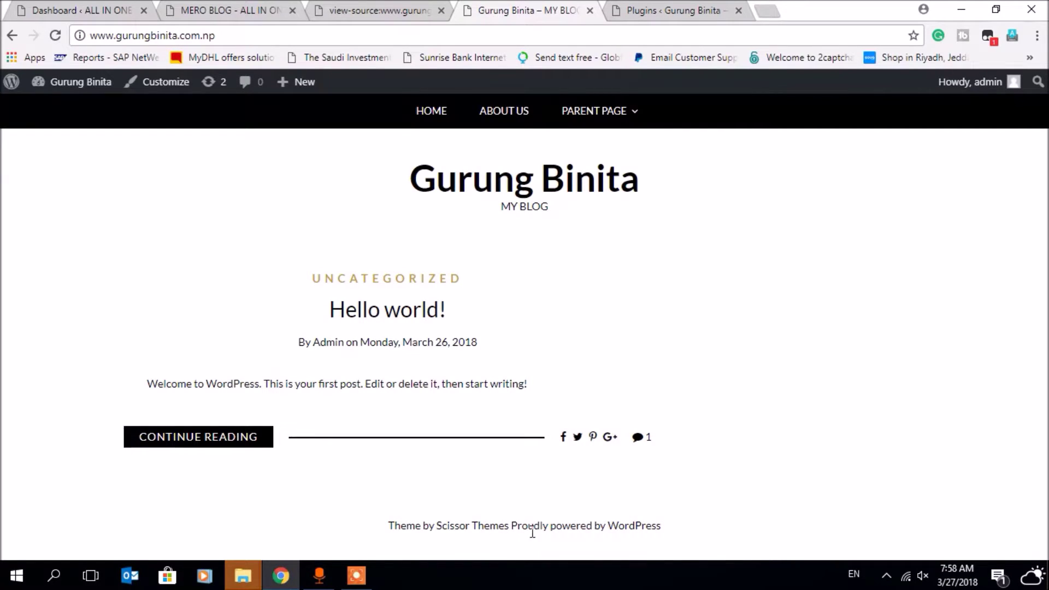
click(659, 11)
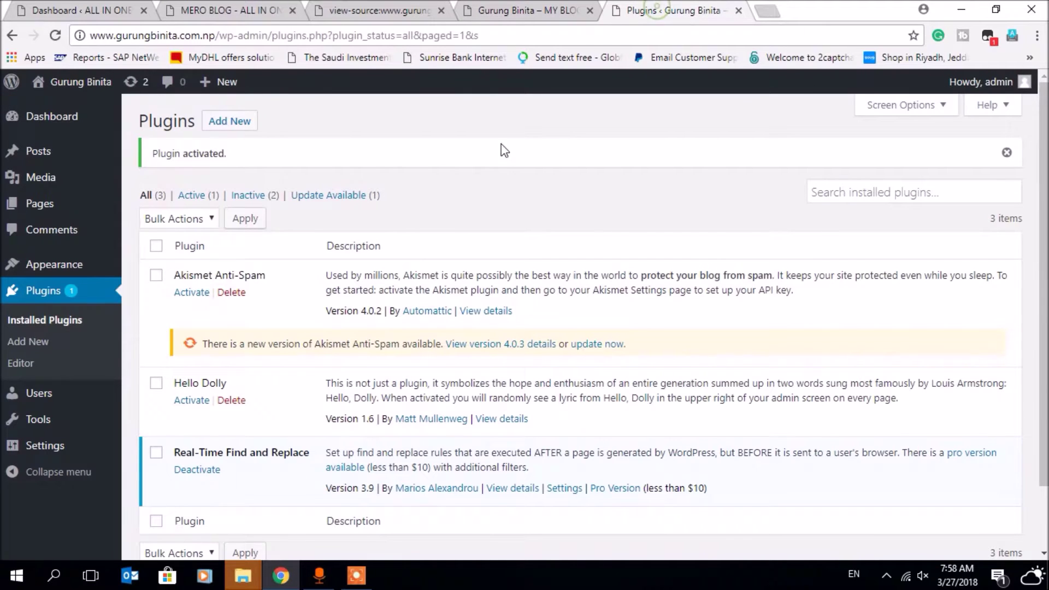
click(530, 10)
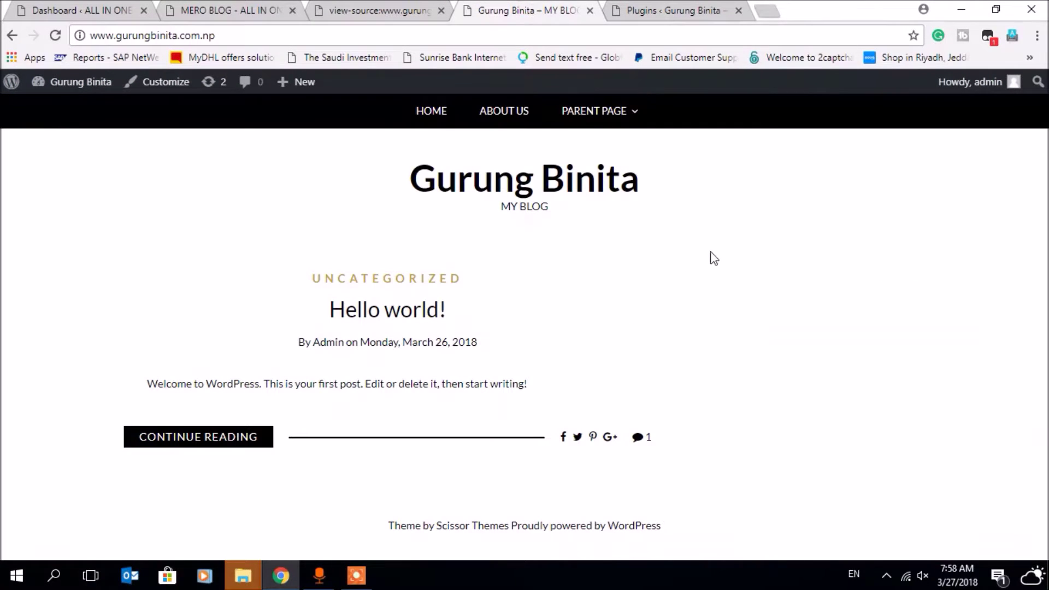
click(387, 11)
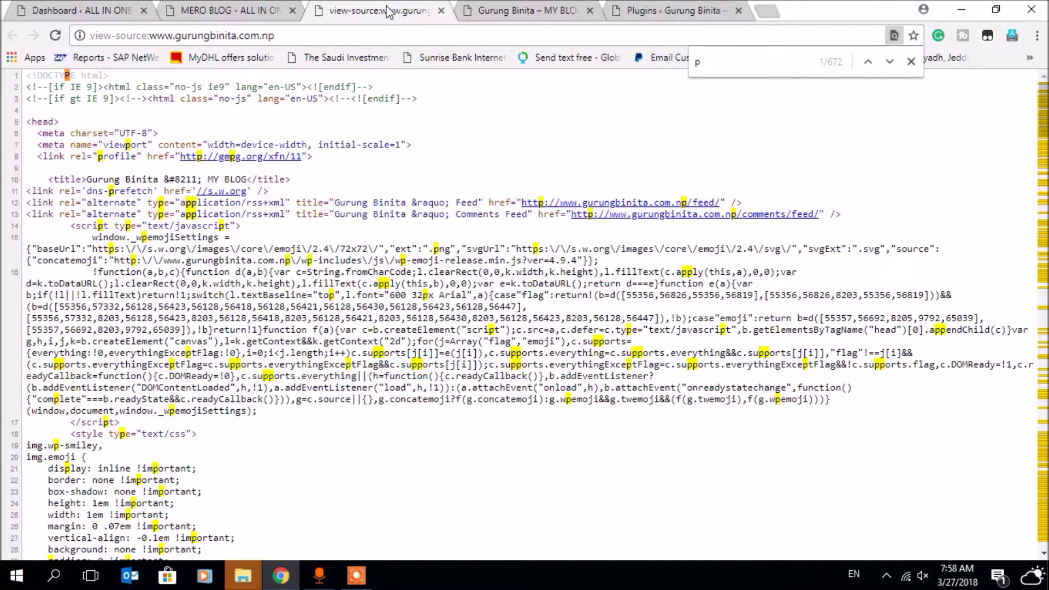
text(roudly)
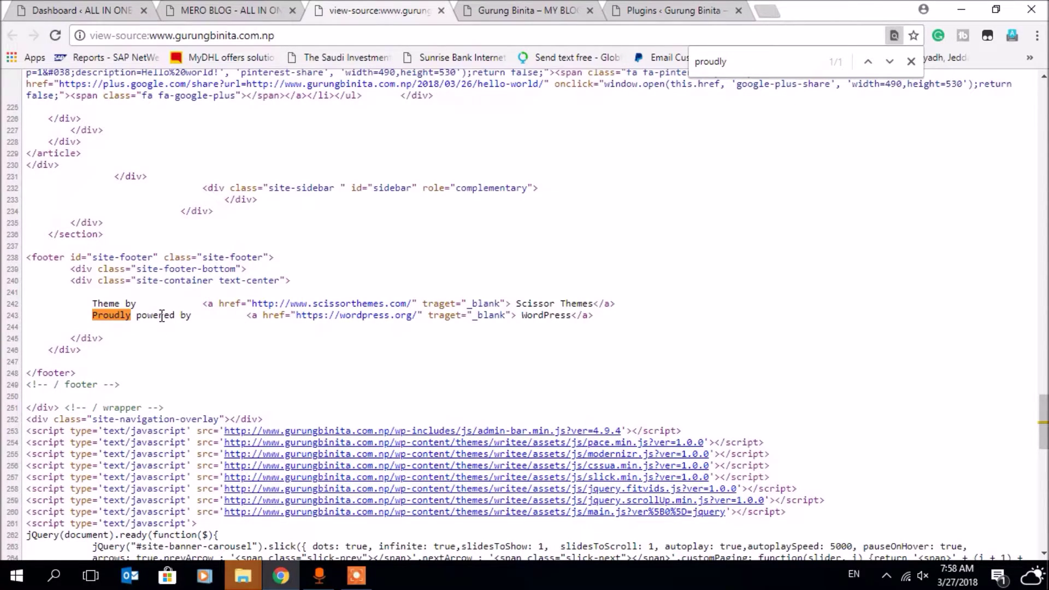
click(544, 12)
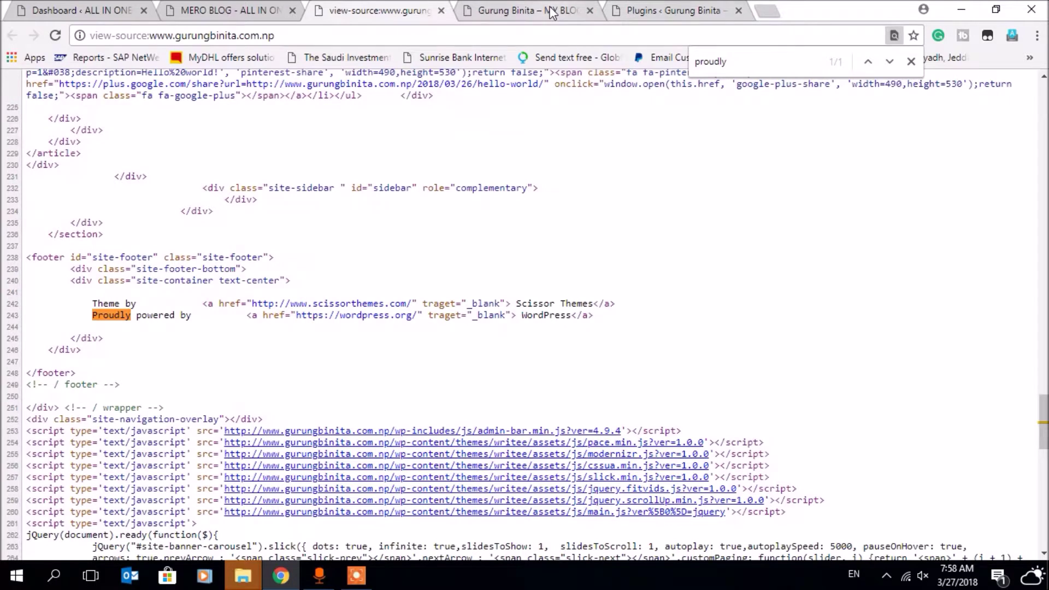
key(ctrl+Tab)
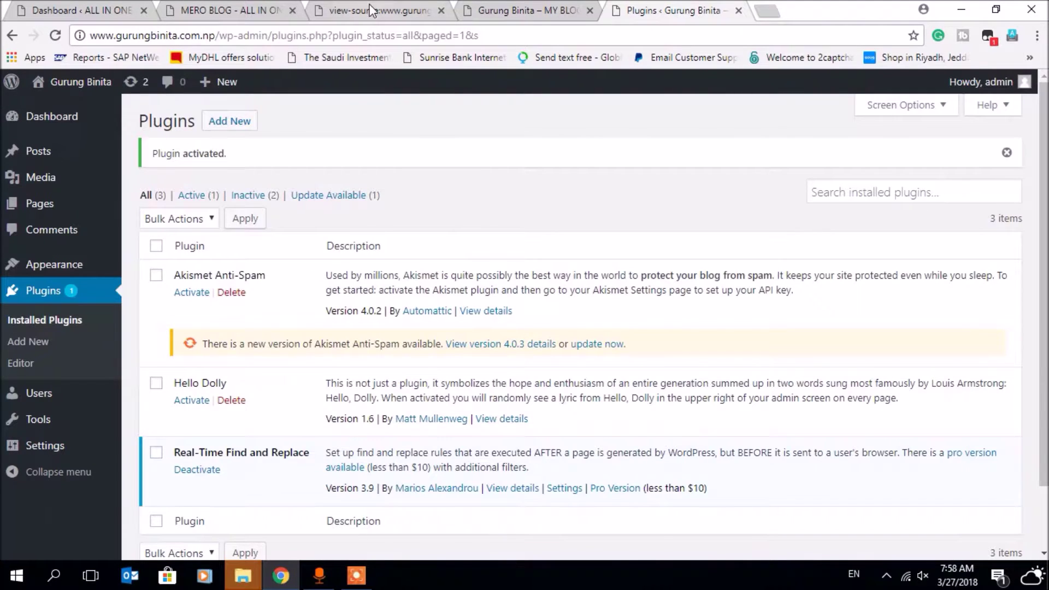
click(371, 10)
click(657, 18)
click(552, 15)
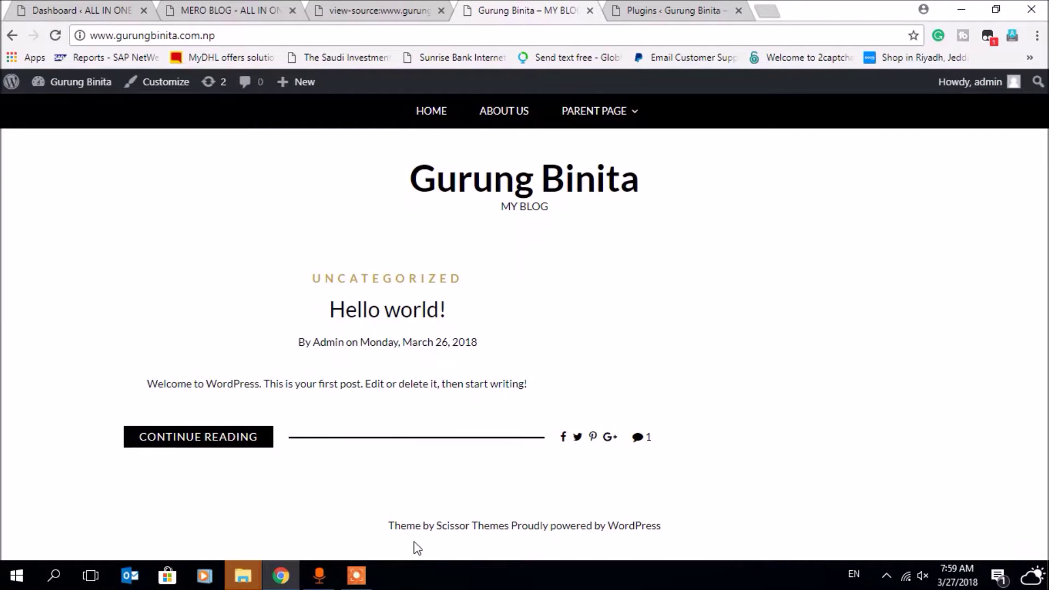
click(383, 10)
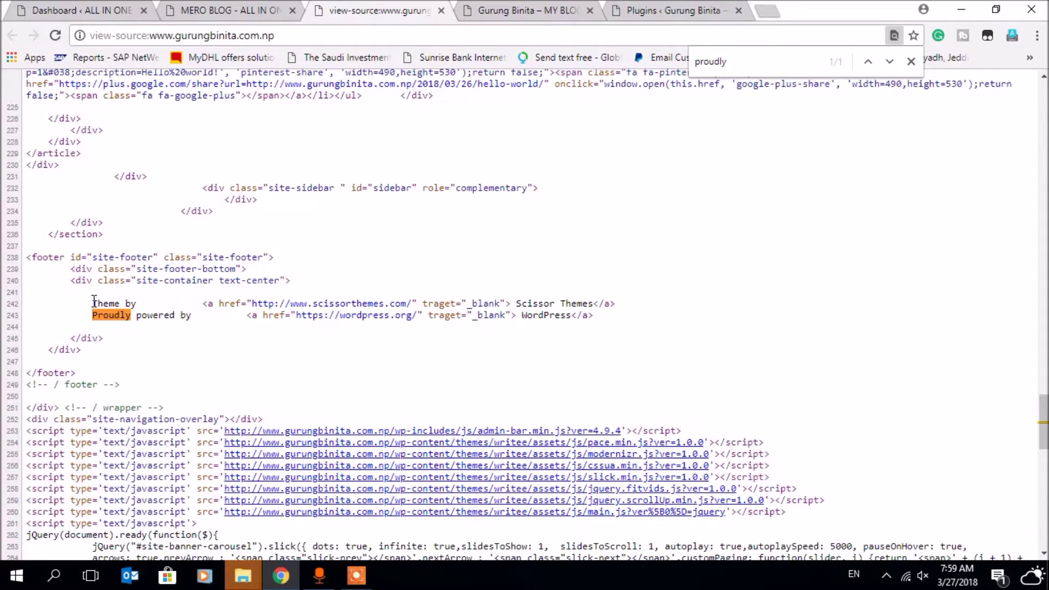
- Select the footer credit markup on lines 242–243, then go back to the Plugins page
drag(91, 302, 71, 338)
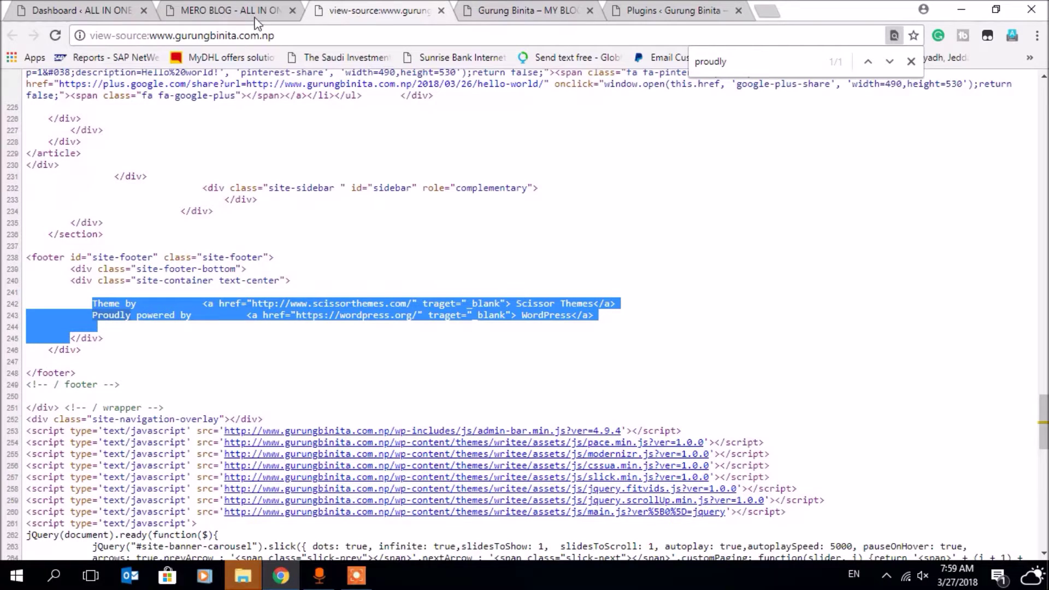
click(621, 17)
click(511, 15)
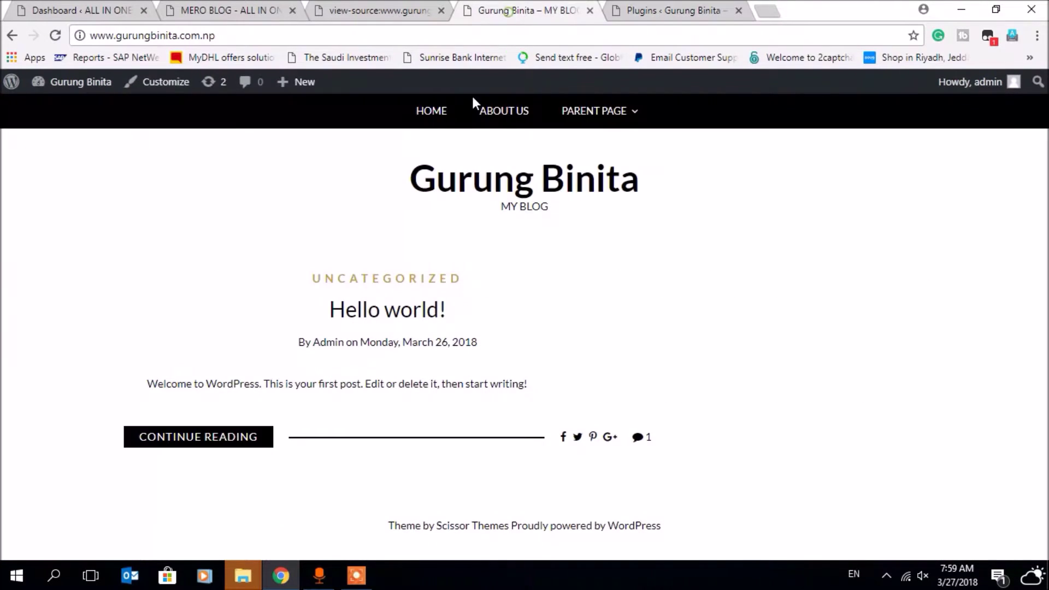
click(659, 11)
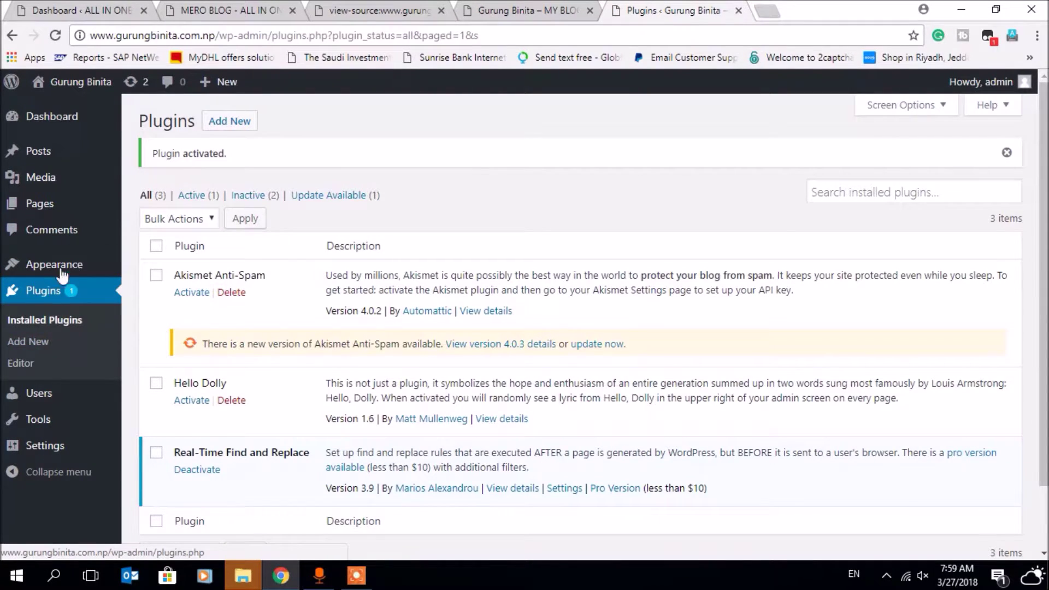
- Go to Pages > Add New and place the cursor in the new page's body
mouse_move(62, 218)
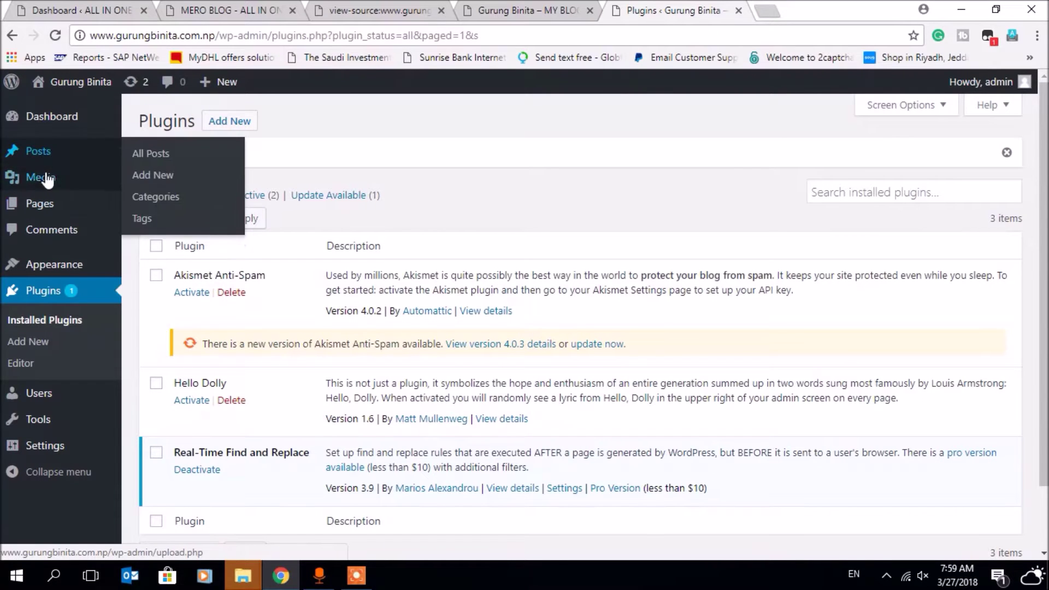
click(55, 208)
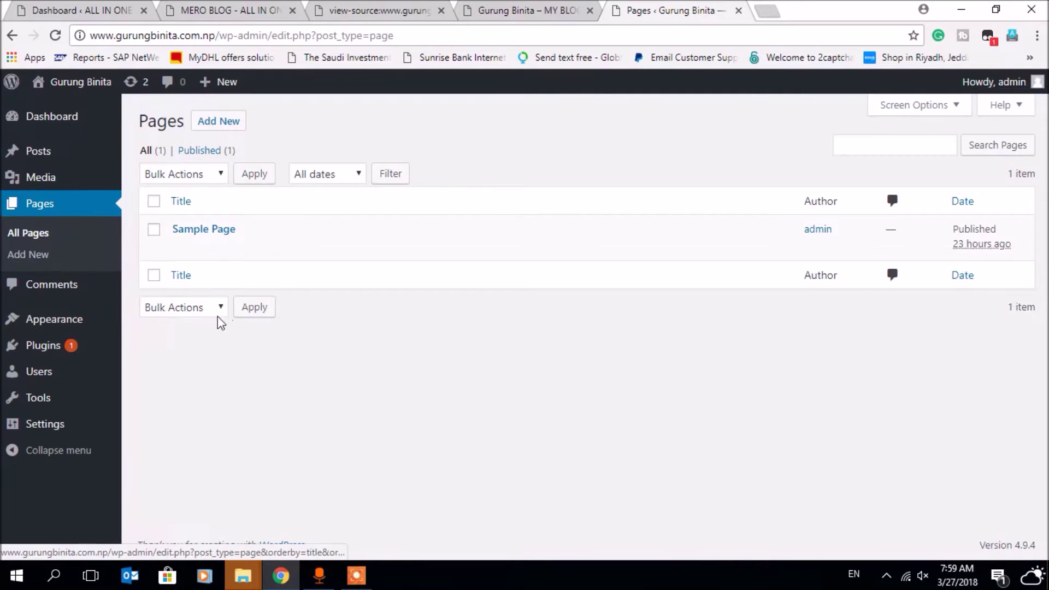
click(218, 120)
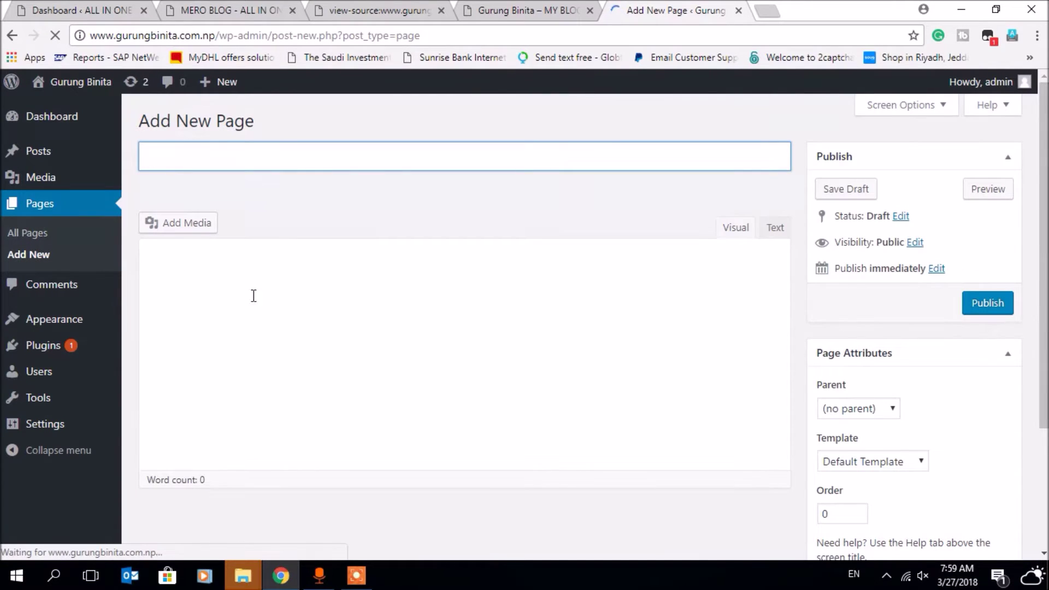
click(199, 272)
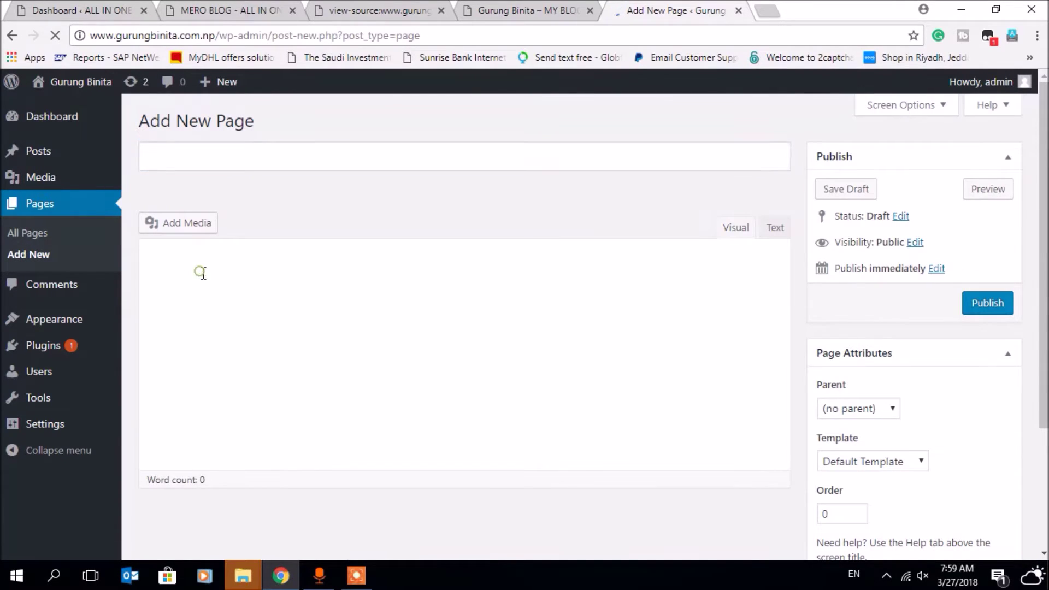
- Type the 'Copyright@' line with the owner's name, fix the surname typo, and select it in Text view
click(181, 269)
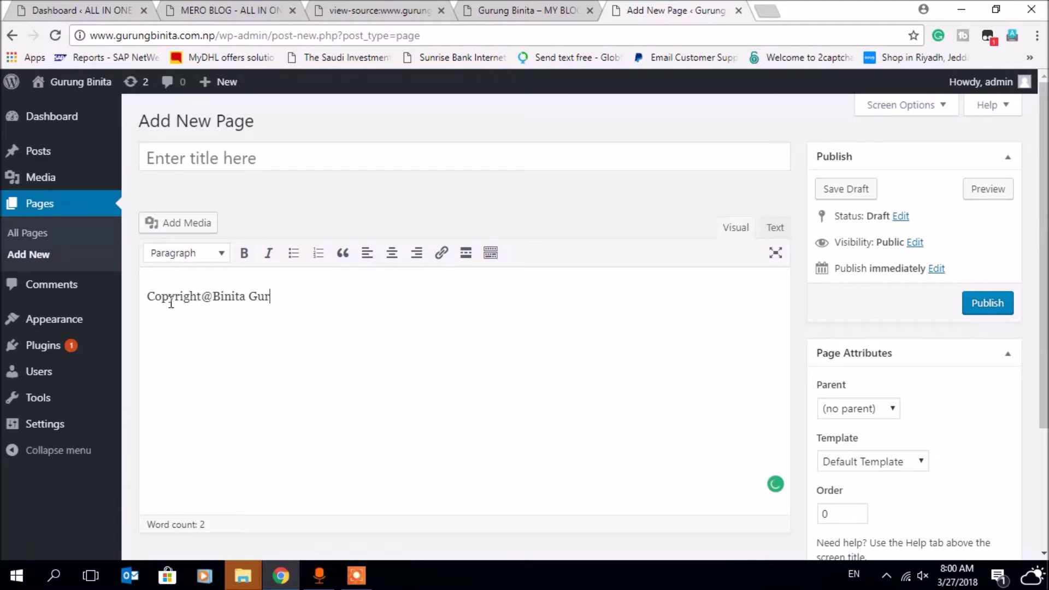
click(312, 303)
text(g)
click(771, 228)
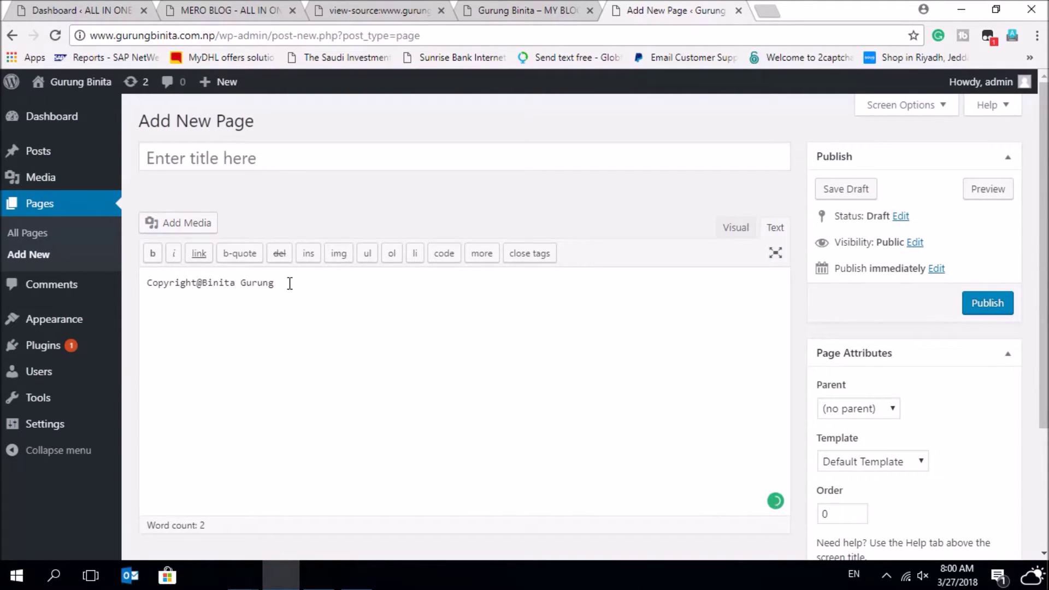
drag(276, 284, 126, 285)
key(ctrl+c)
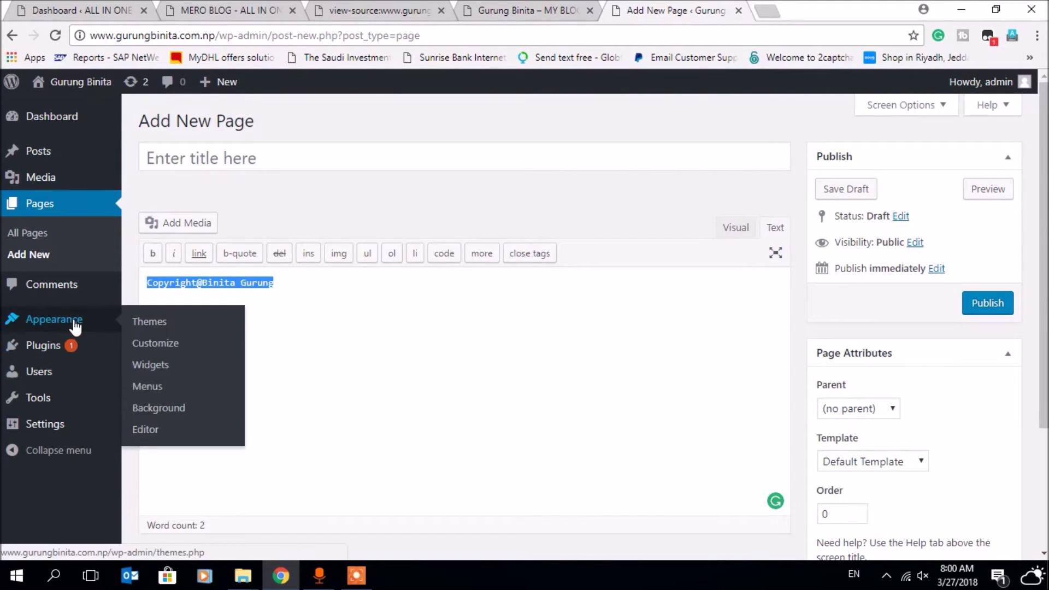
- Open Tools > Real-Time Find and Replace, leaving the unsaved page
mouse_move(61, 346)
mouse_move(51, 398)
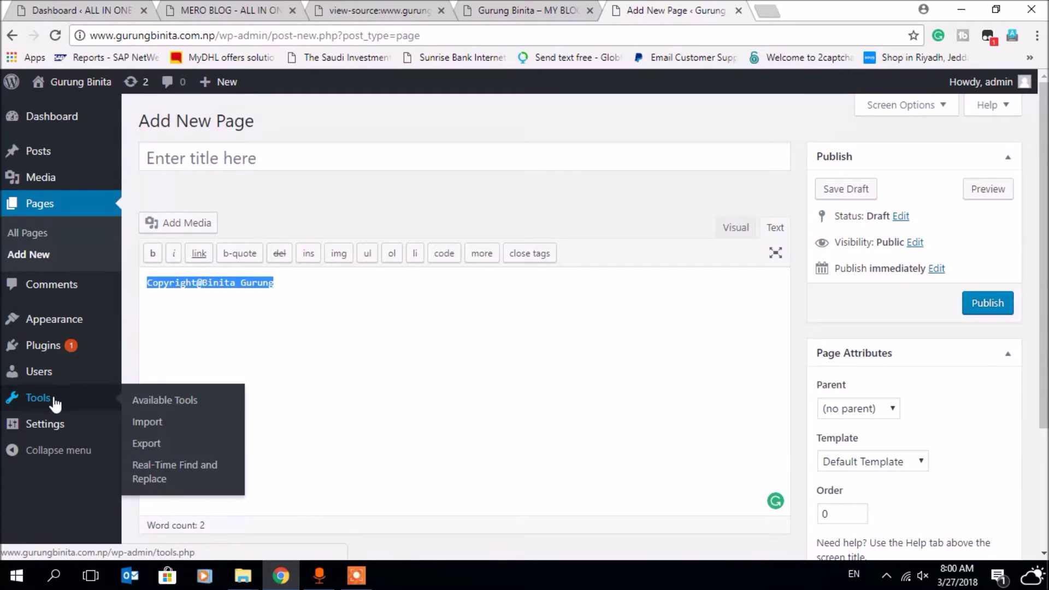
click(148, 468)
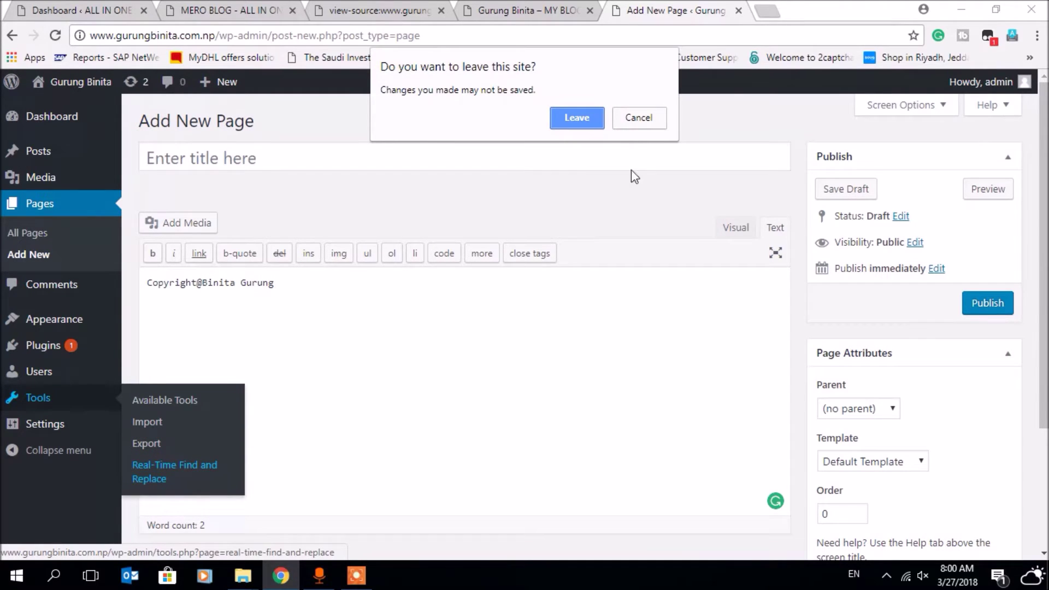
click(579, 117)
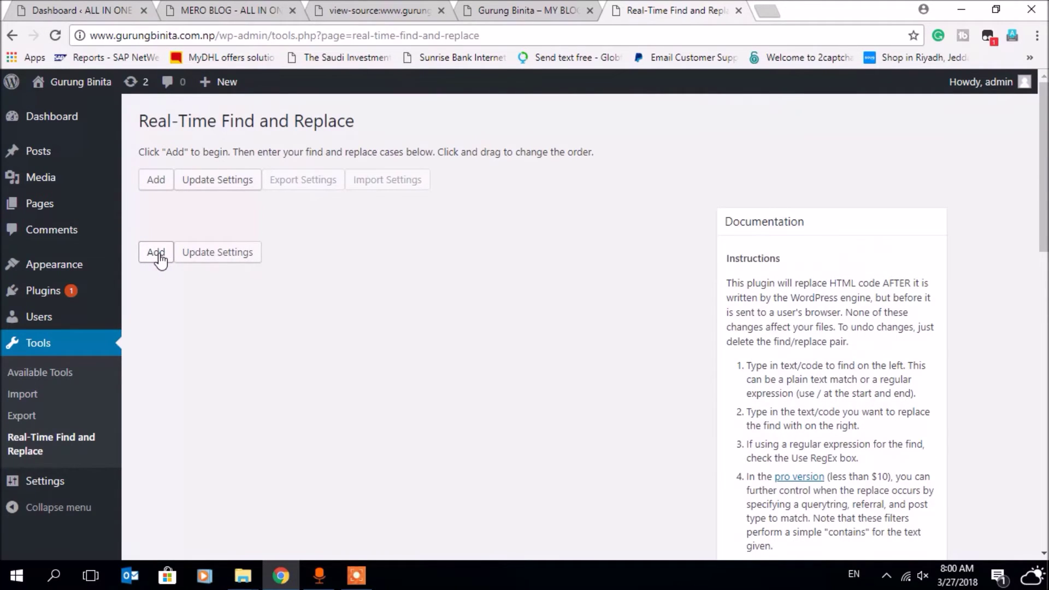
- Add a new rule and paste the copyright line as its replacement text
click(155, 252)
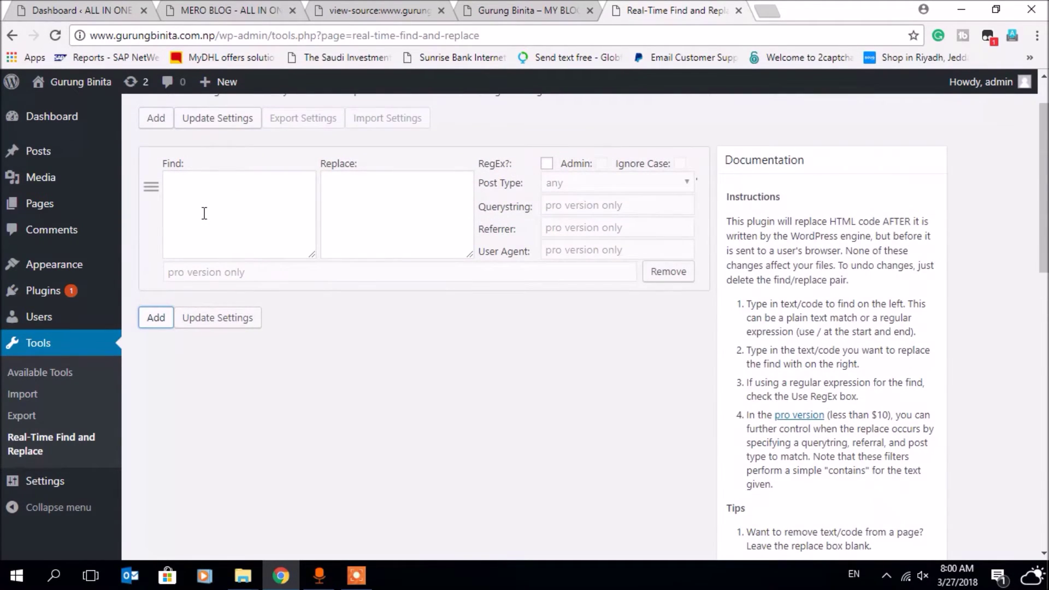
click(361, 194)
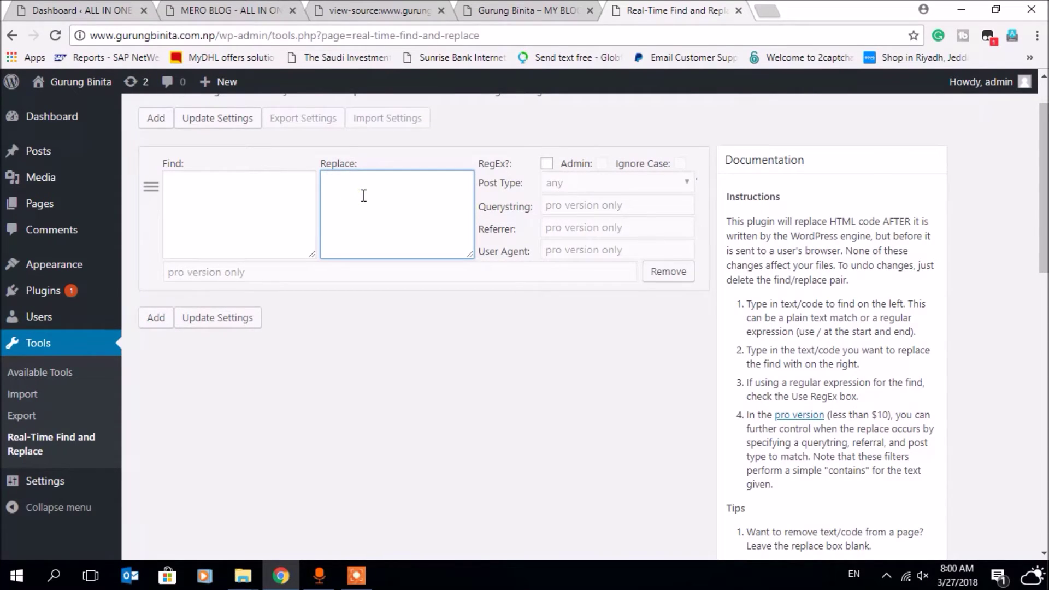
key(ctrl+v)
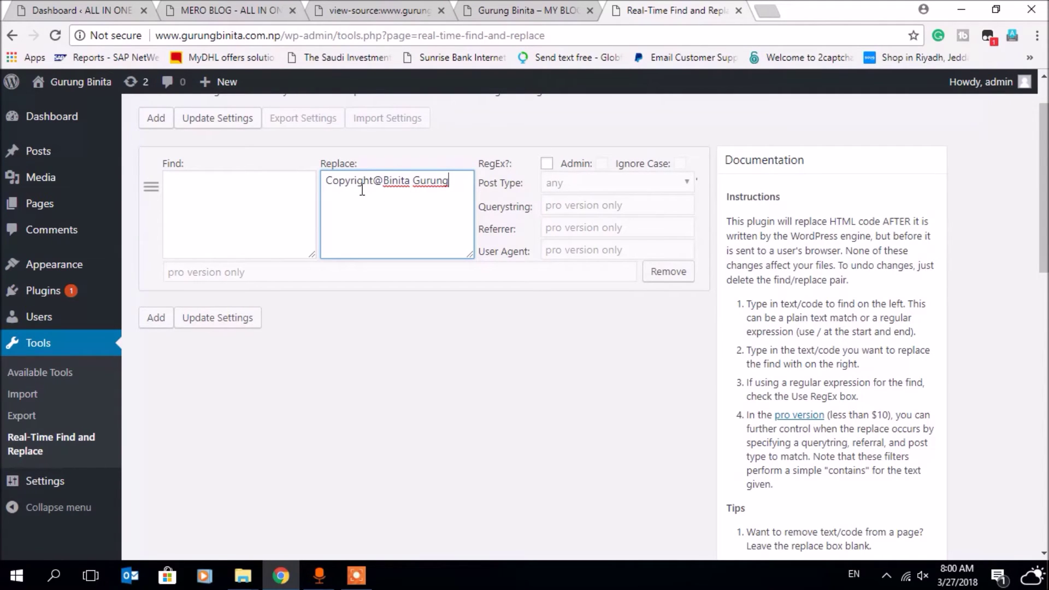
click(506, 12)
click(405, 12)
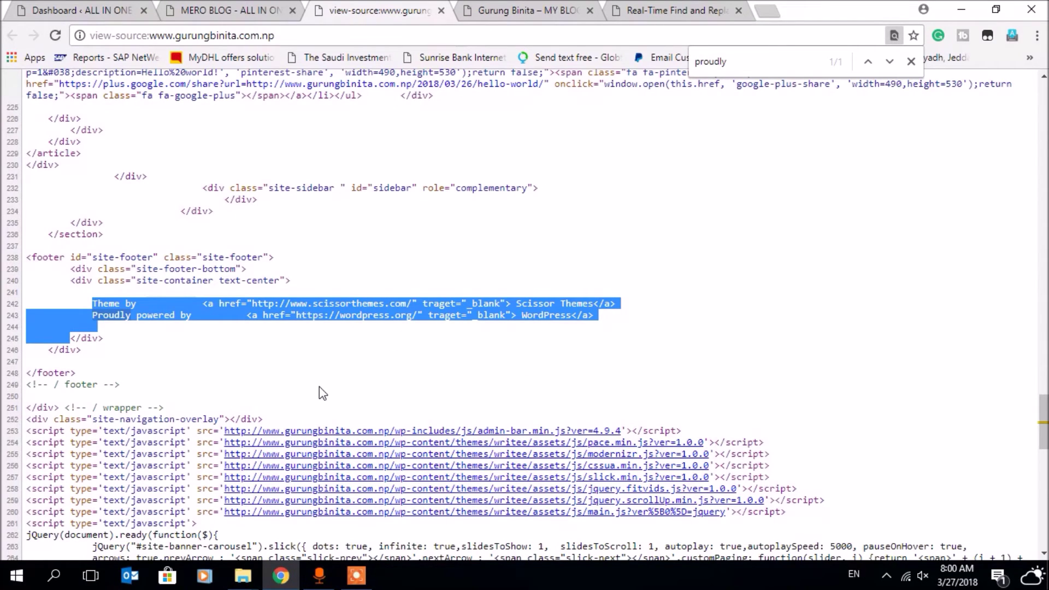
- Paste the copied footer credit HTML into the new rule's Find box
click(644, 16)
click(218, 212)
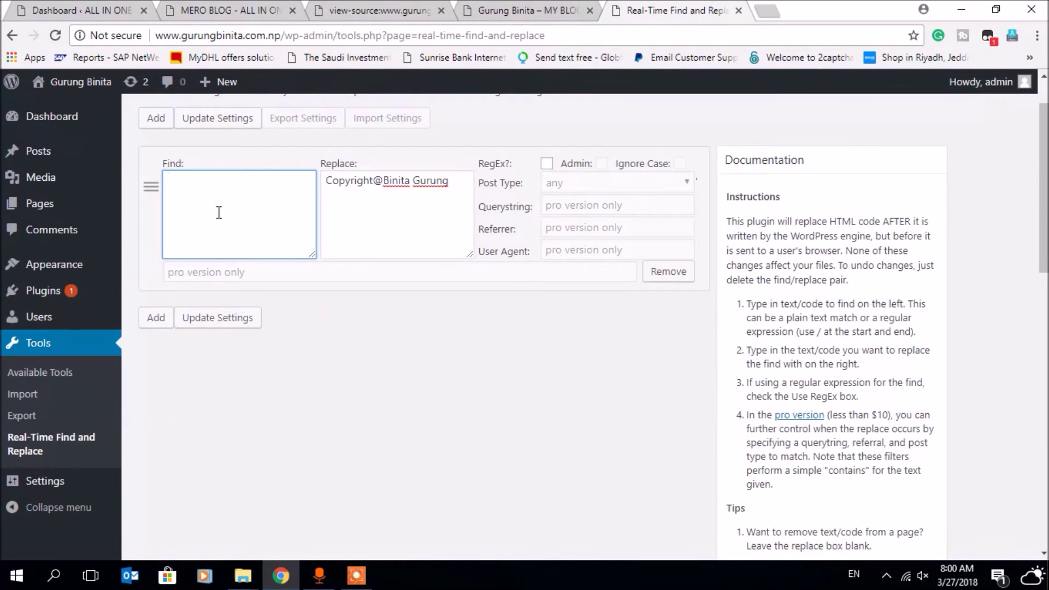
key(ctrl+v)
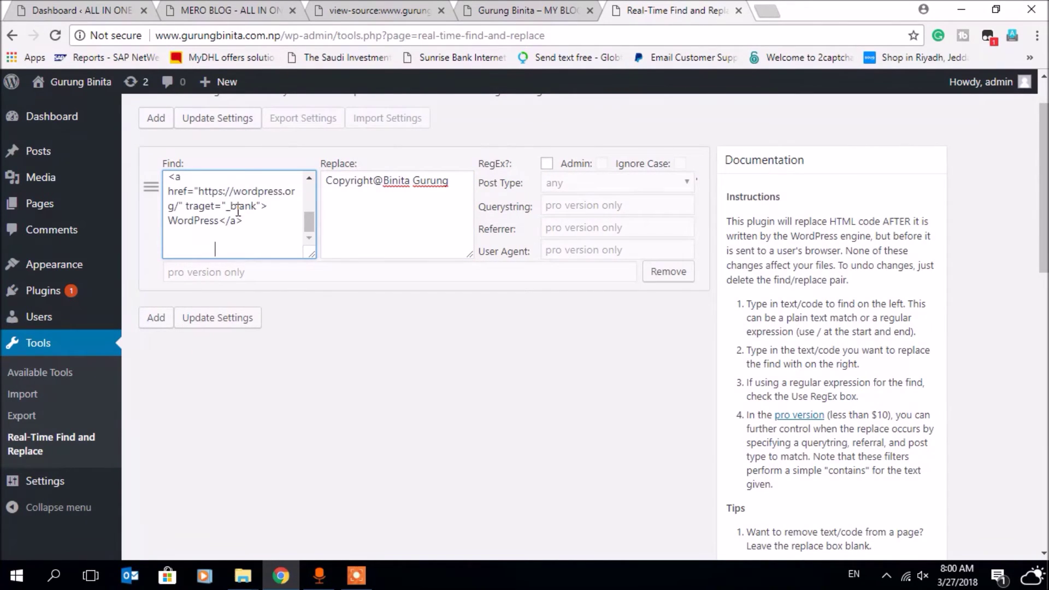
click(545, 12)
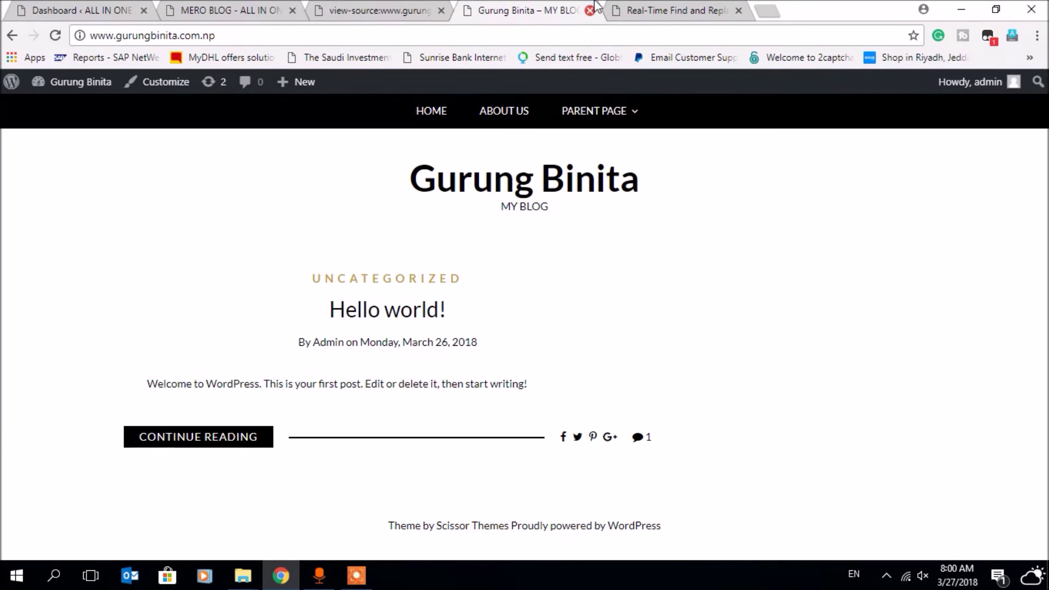
click(645, 12)
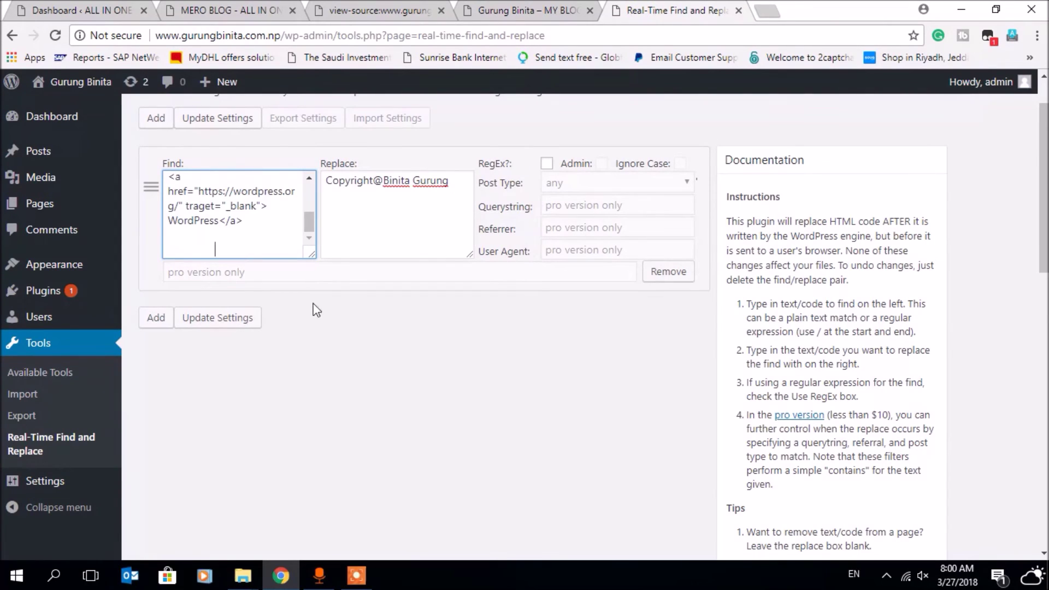
- Save the Real-Time Find and Replace rule, then reload the blog to confirm the copyright footer
click(220, 323)
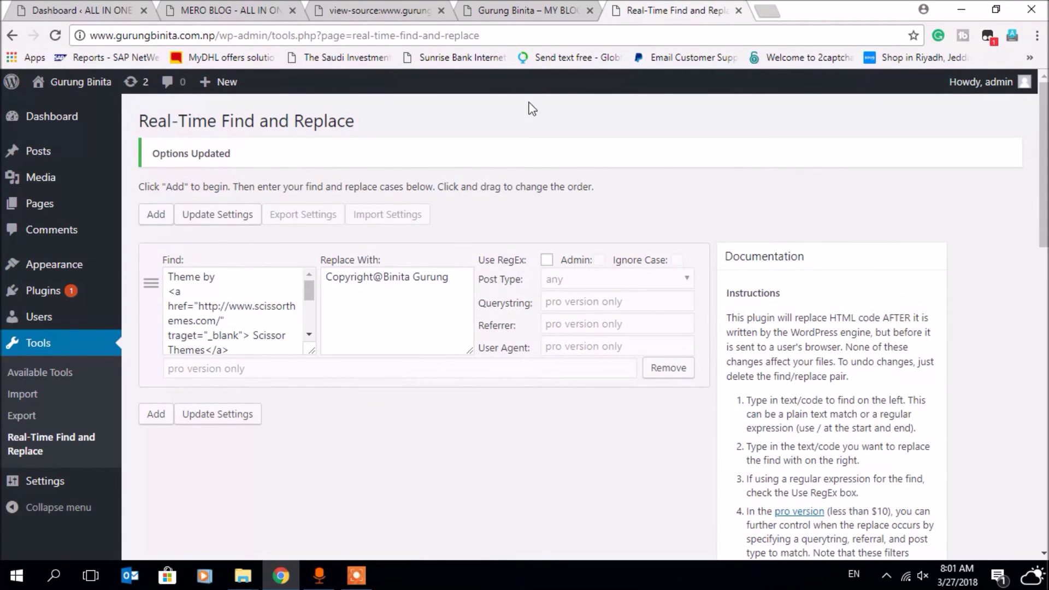
click(538, 16)
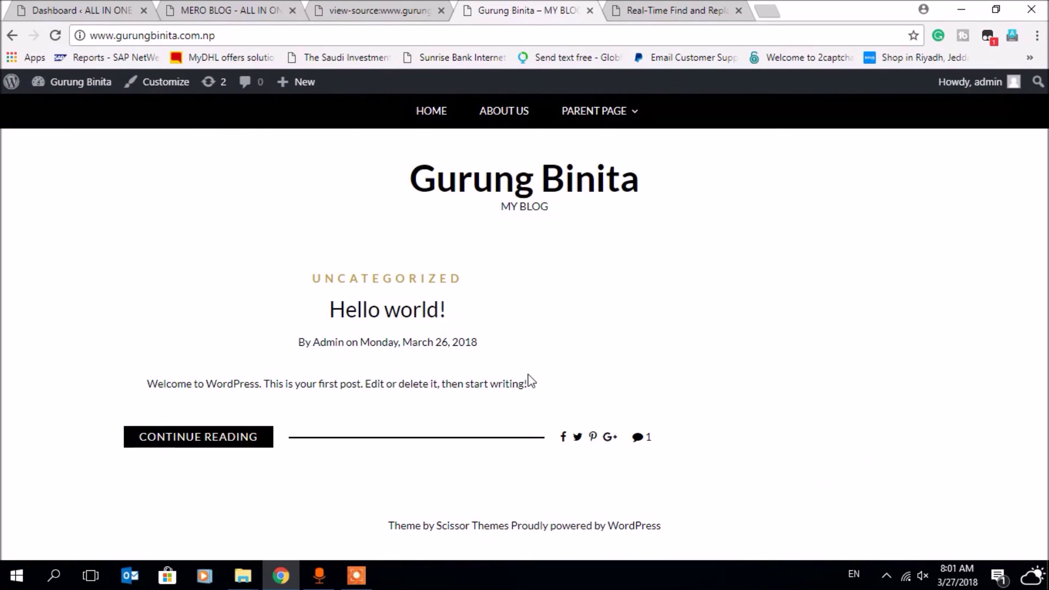
key(F5)
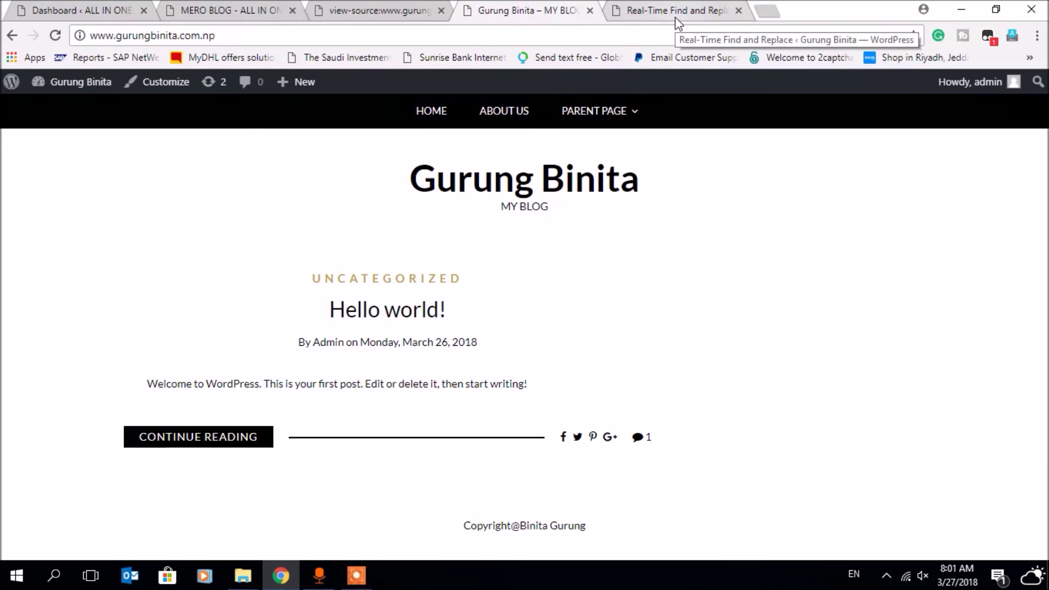
click(358, 576)
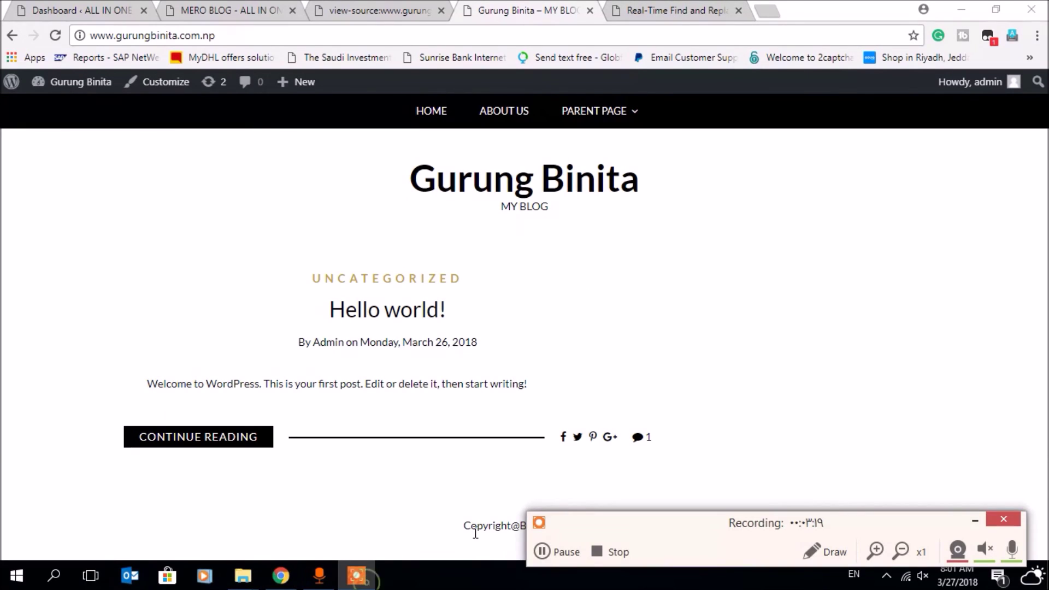